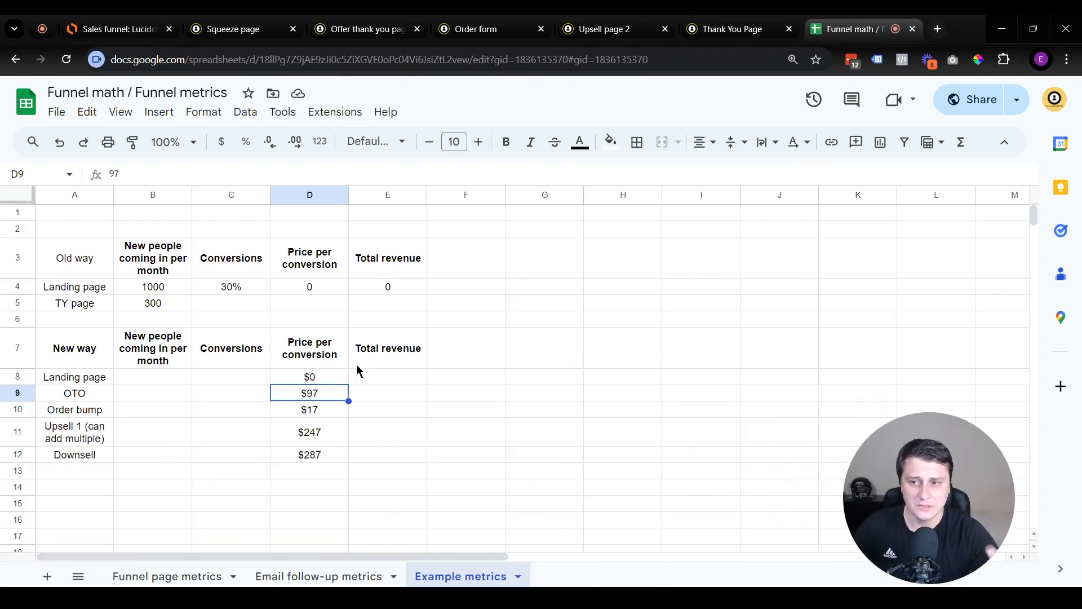
Make the "Old way" heading in cell A3 bold
left_click(539, 309)
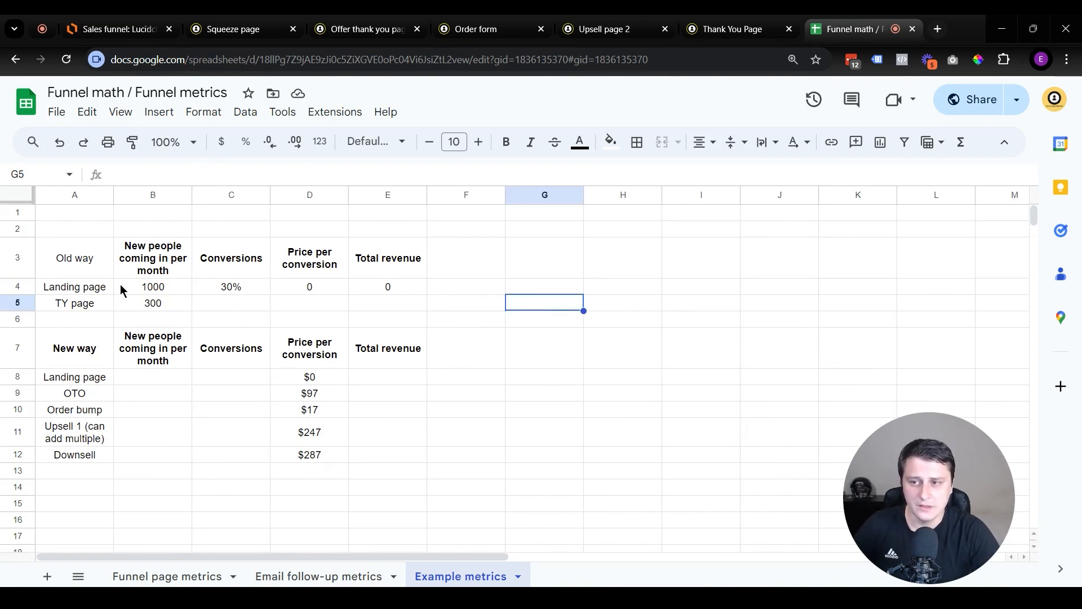
left_click(93, 265)
key("ctrl+b")
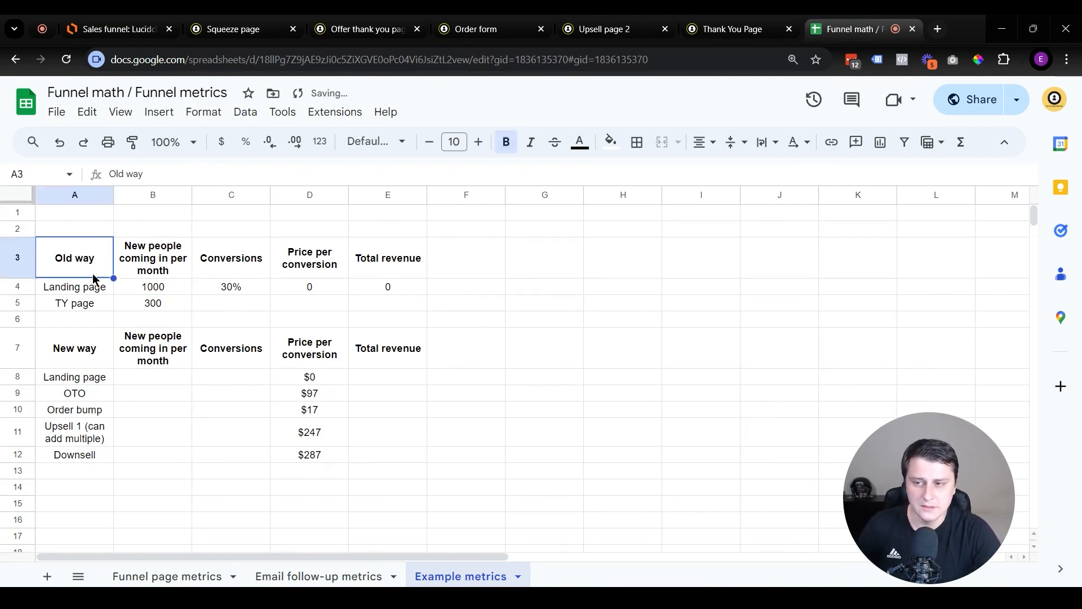
Review the landing page and TY page figures in the Old way table
left_click_drag(80, 290, 184, 290)
left_click(225, 321)
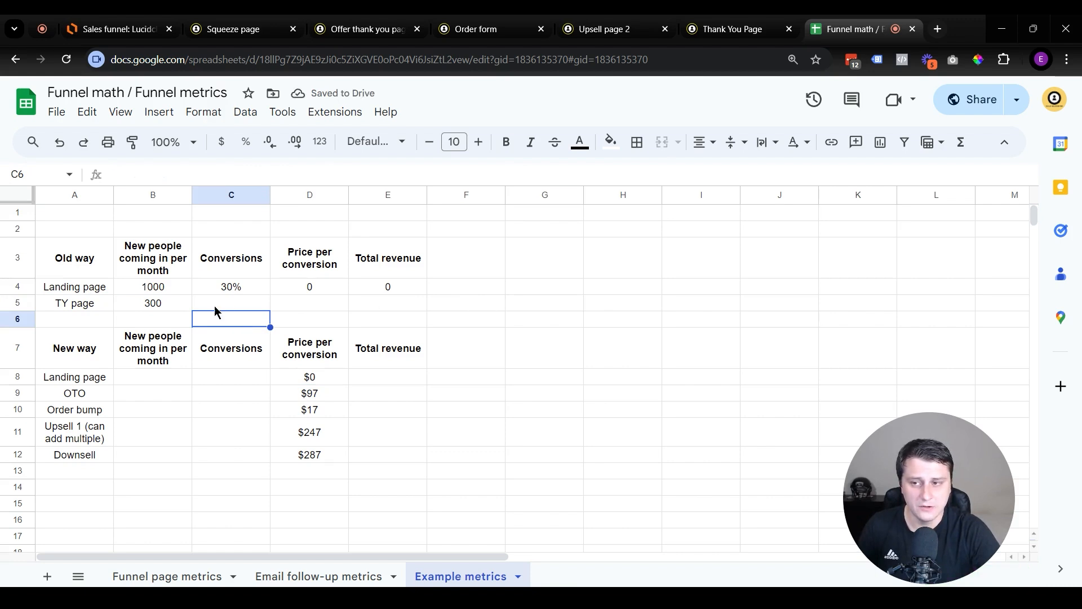
left_click(176, 305)
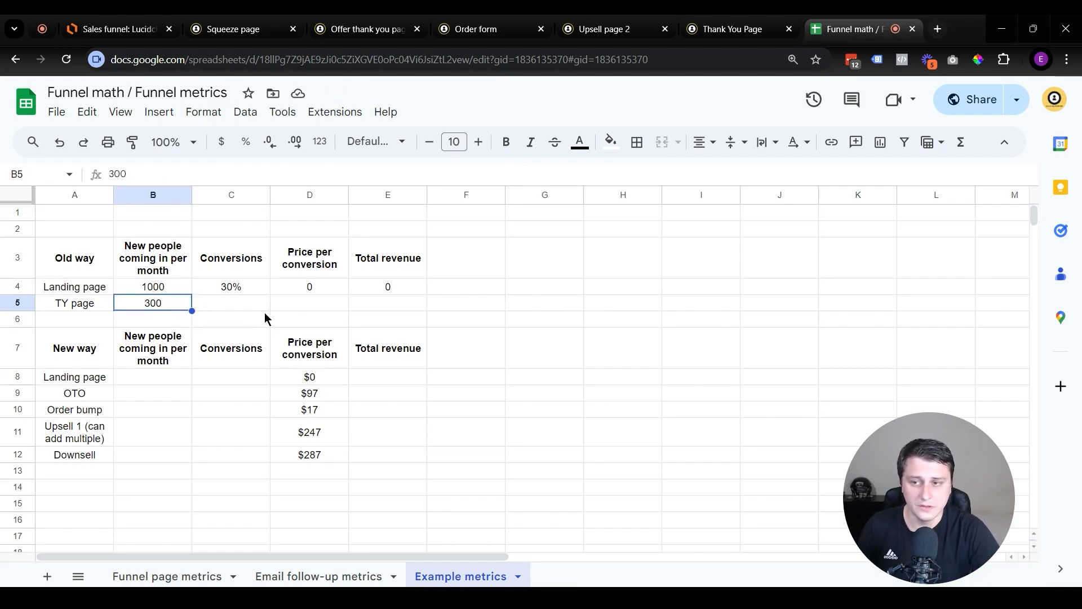
left_click(244, 289)
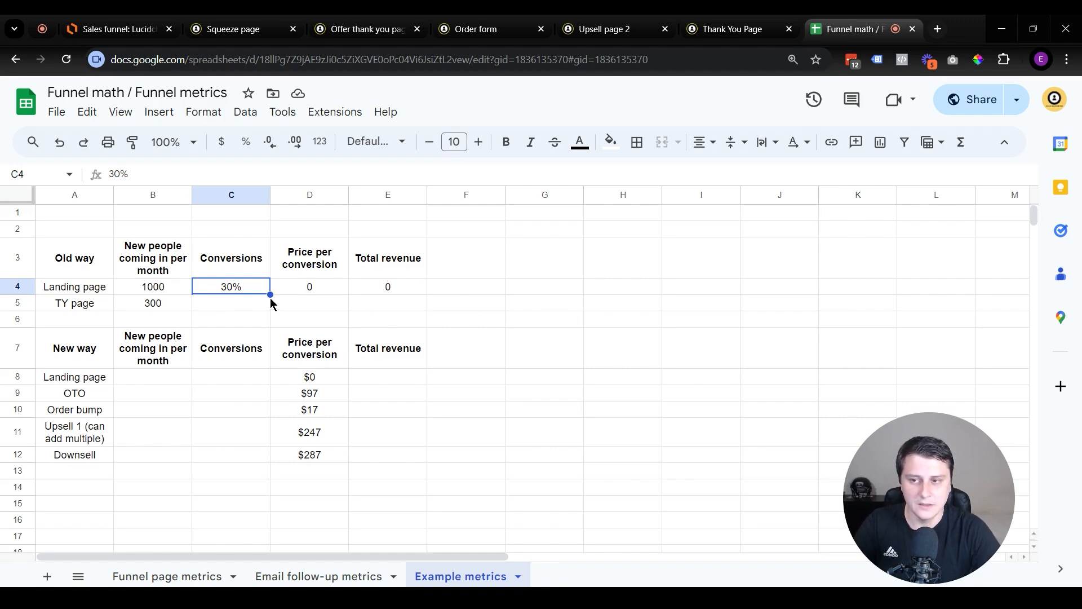
left_click_drag(59, 272, 404, 314)
left_click(544, 346)
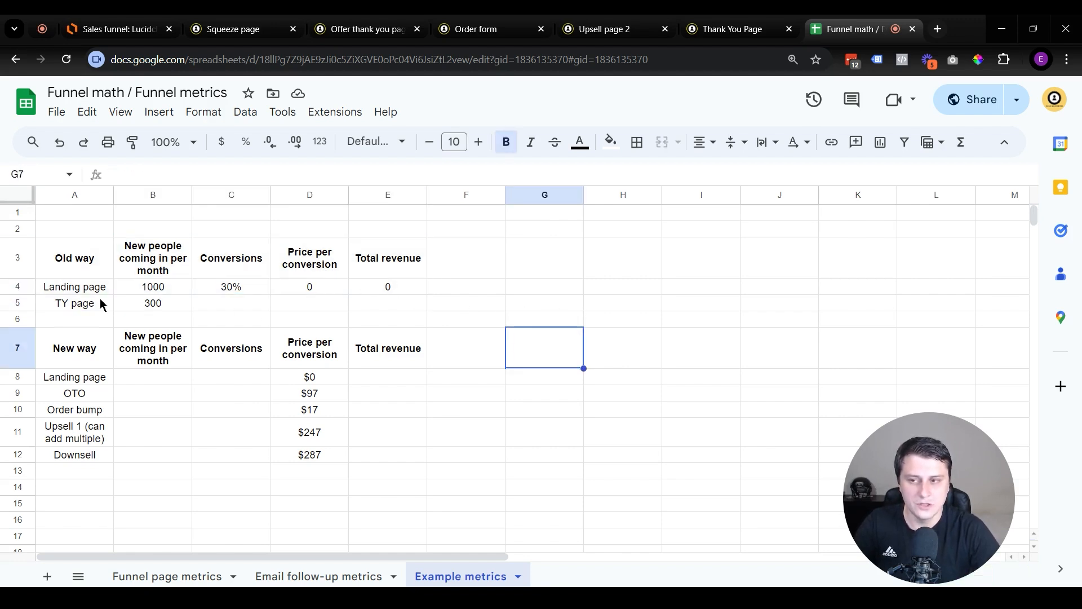
left_click_drag(96, 307, 232, 312)
left_click(162, 317)
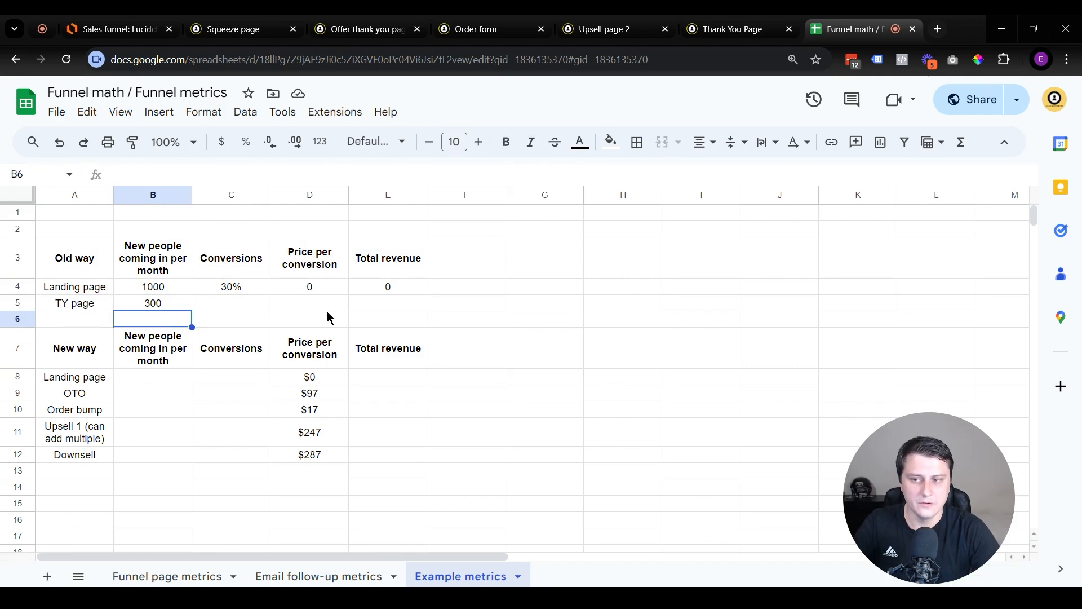
Enter 0 as the TY page's price per conversion in the Old way table
left_click(225, 306)
key("Right")
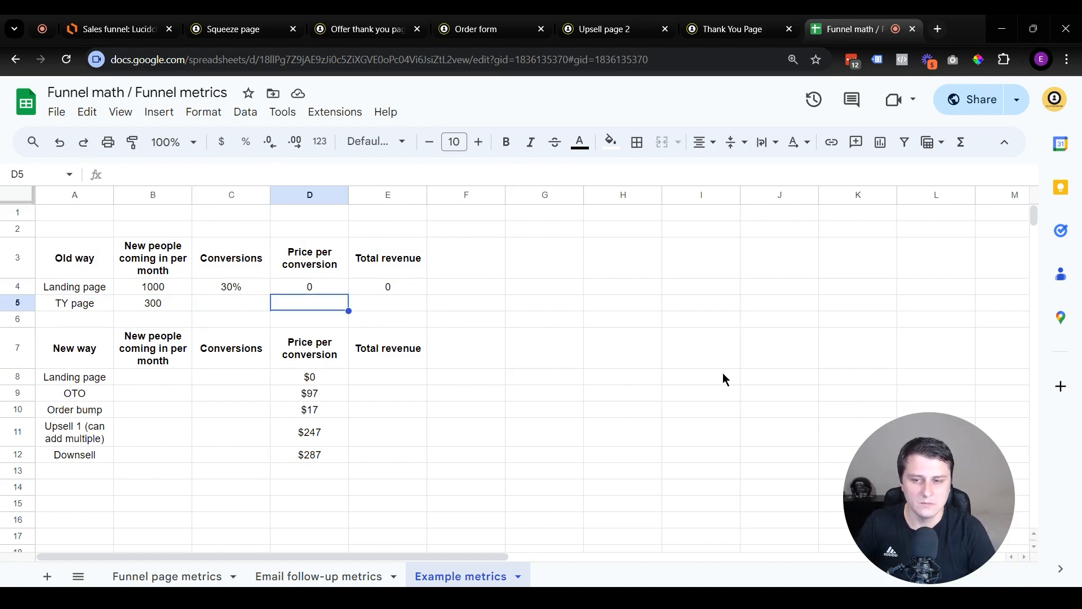
type("0")
key("Return")
key("Up")
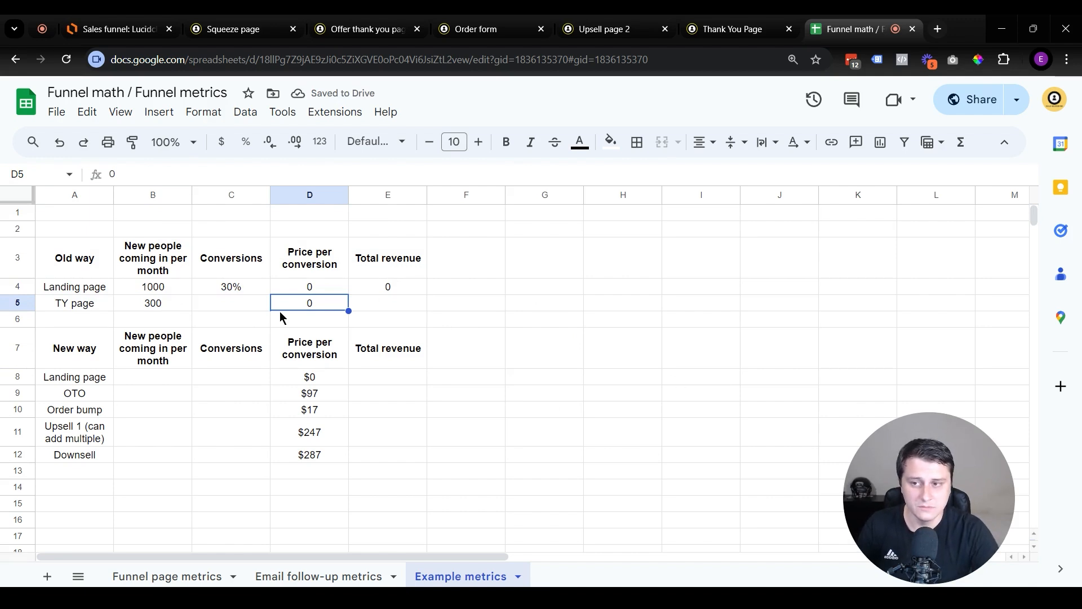
left_click(164, 305)
left_click(168, 289)
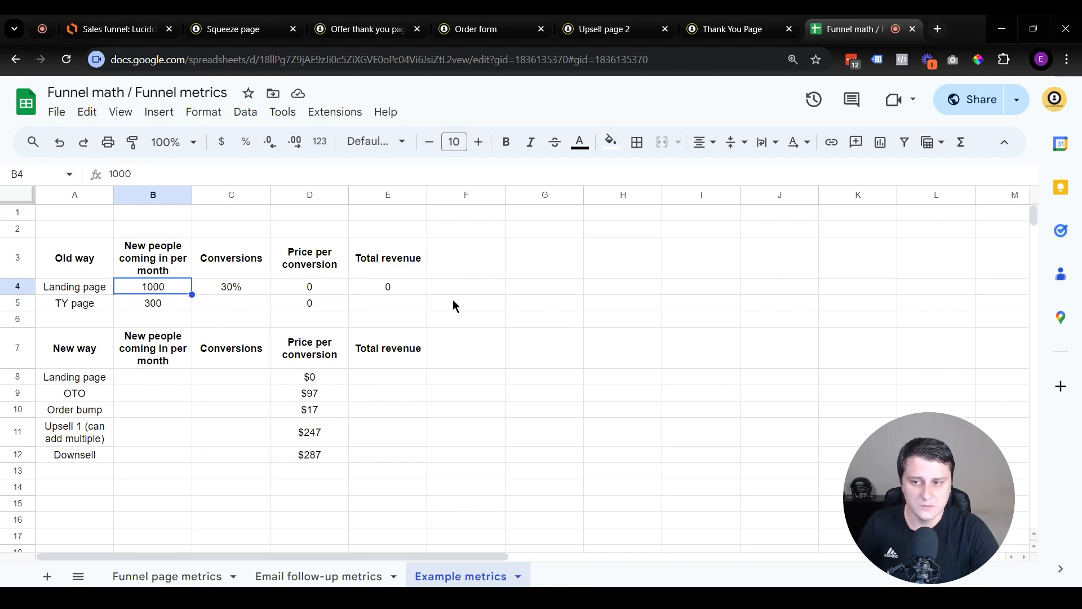
left_click(696, 305)
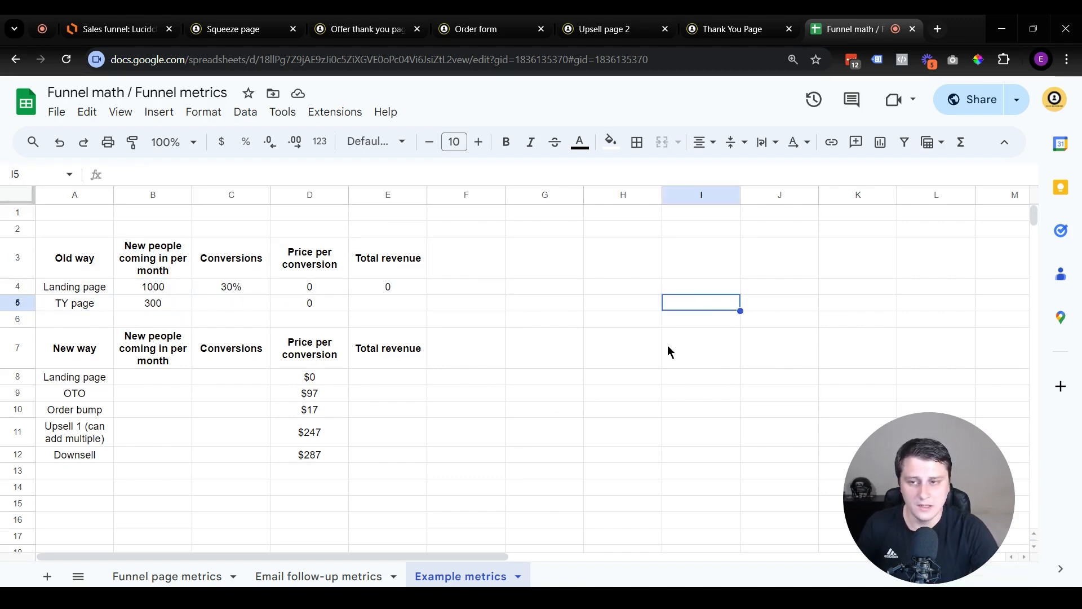
In the New way table, enter 1000 new people per month for the landing page and 300 for the OTO
left_click(149, 378)
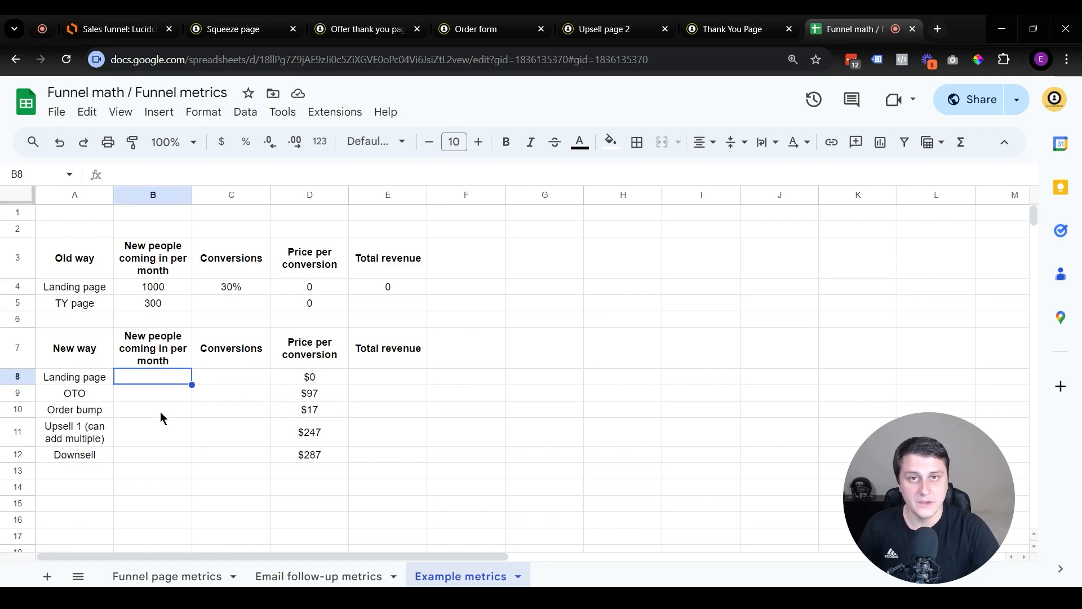
type("1000")
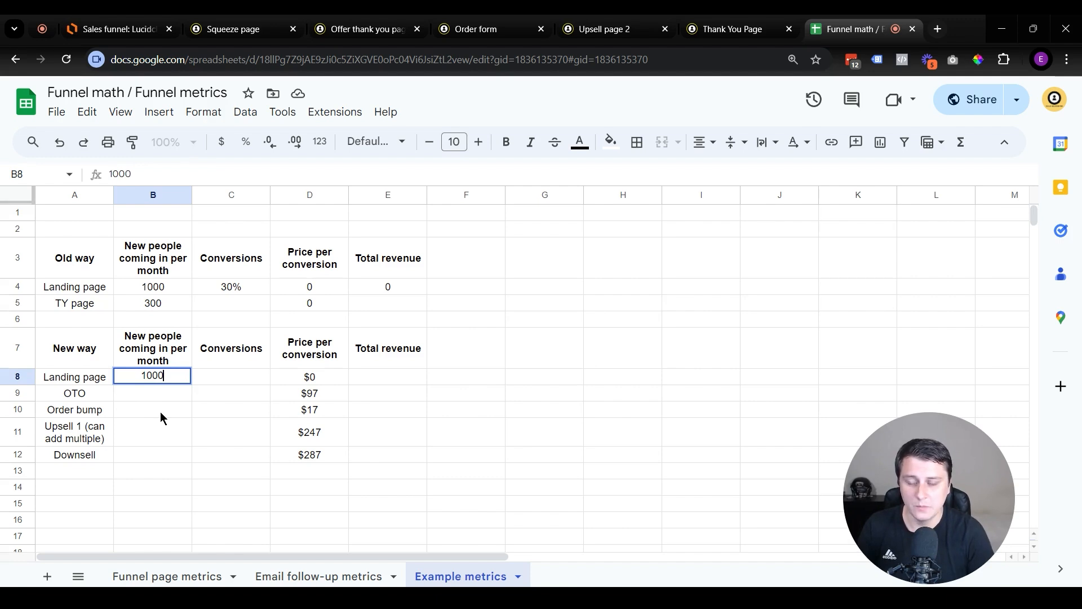
key("Return")
type("300")
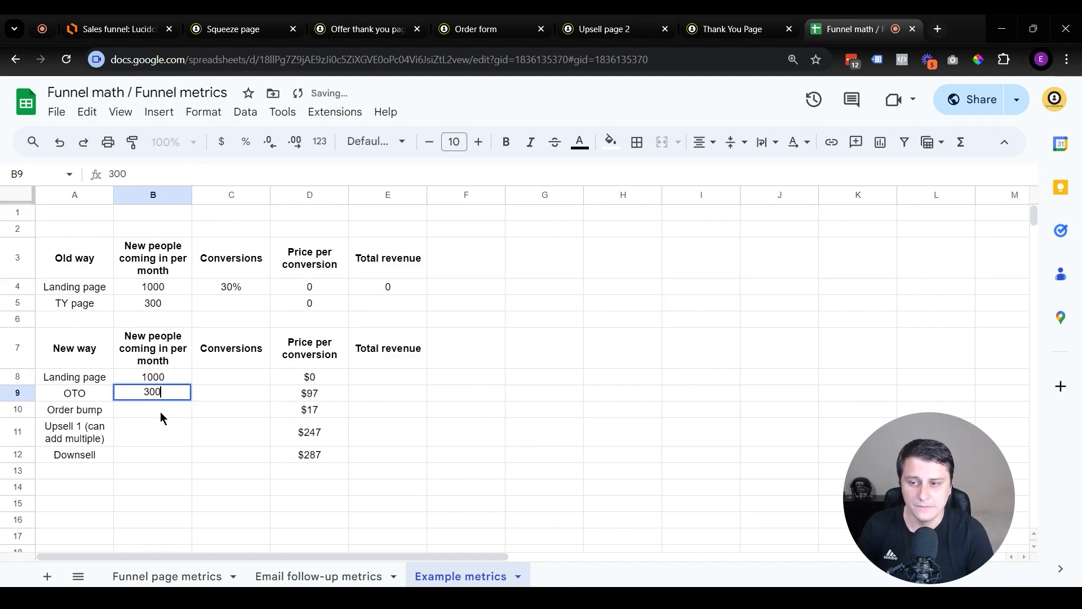
Set the New way landing page's conversions to 30%
key("Up")
key("Right")
type("30")
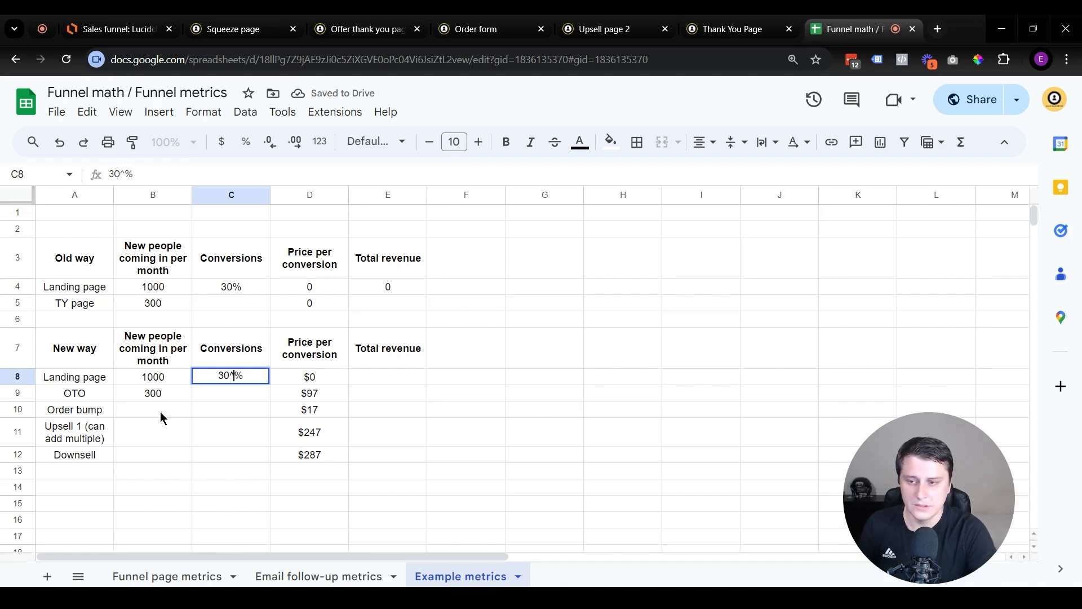
key("Return")
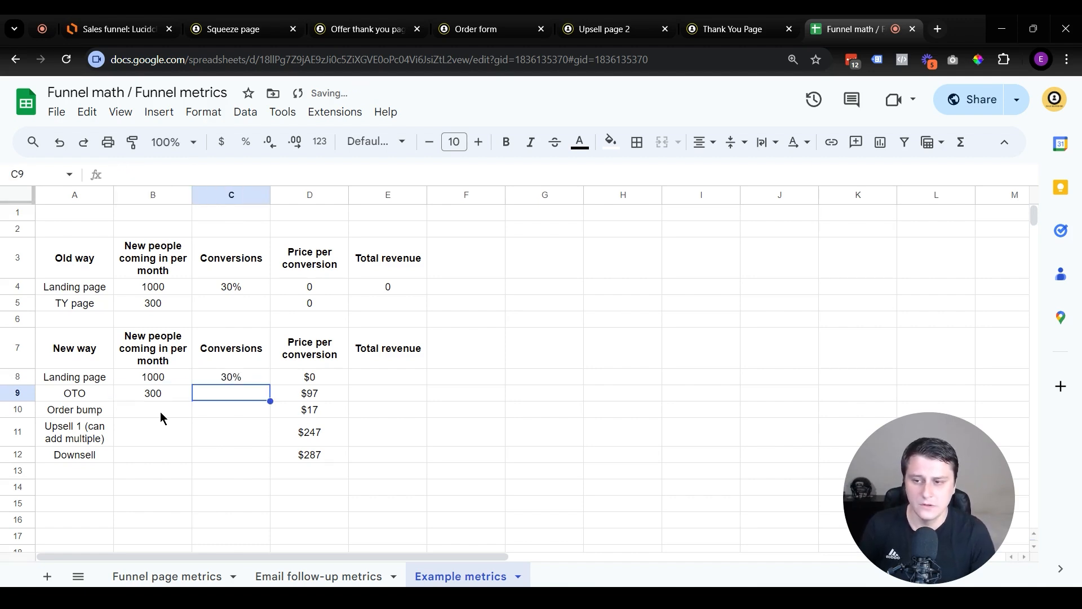
Set the OTO's conversions to 10% in the New way table
key("Left")
key("Left")
key("Right")
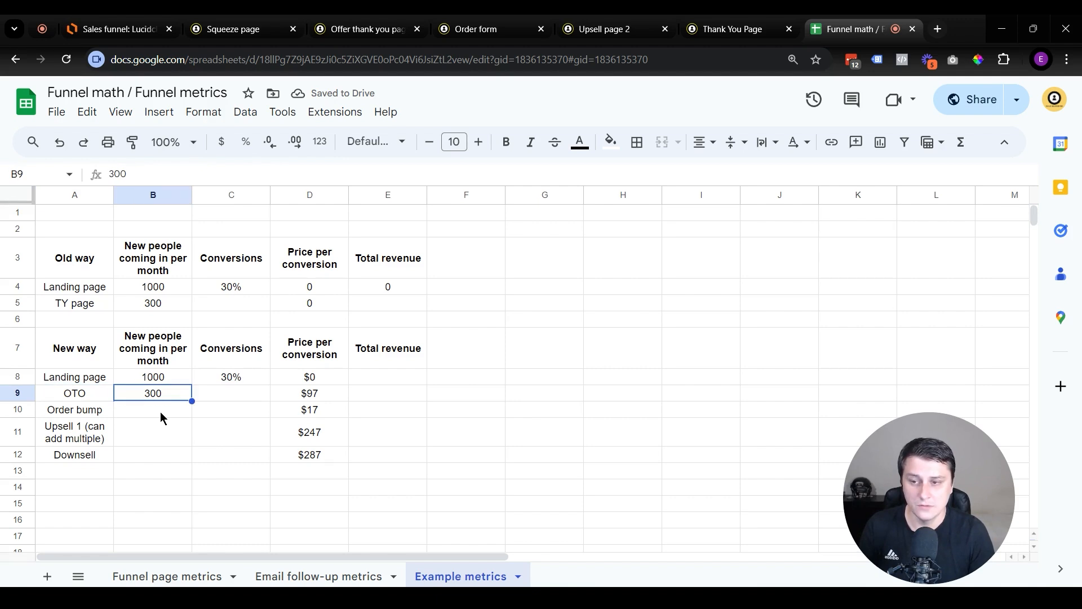
key("Right")
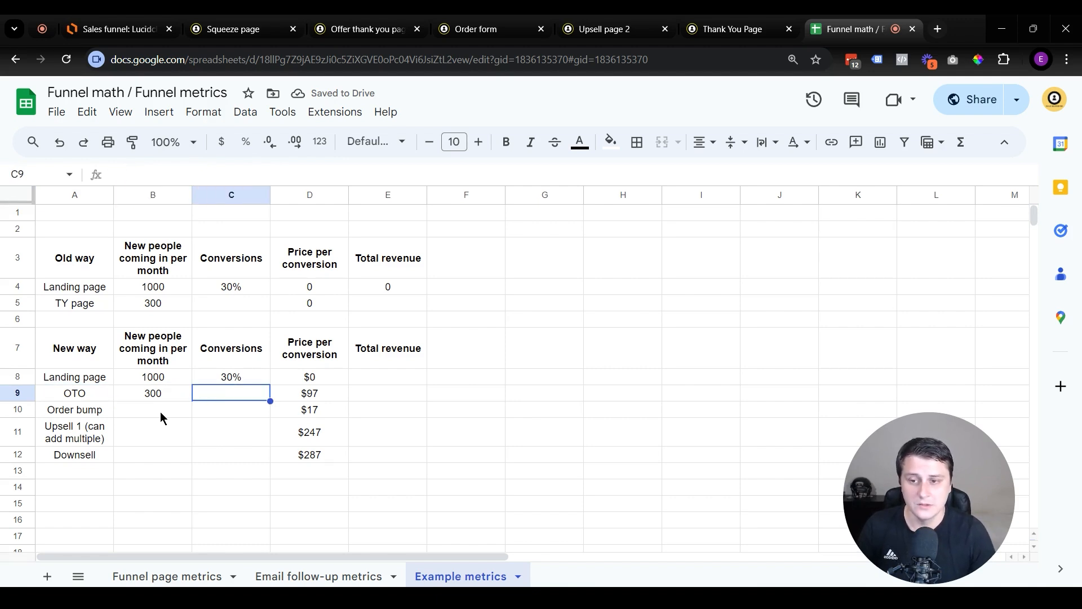
type("10%")
key("Return")
Try to copy the OTO's conversion rate into cells C10:C13 below it
key("Up")
key("ctrl+c")
key("Down")
key("shift+Down")
key("shift+Down")
key("shift+Down")
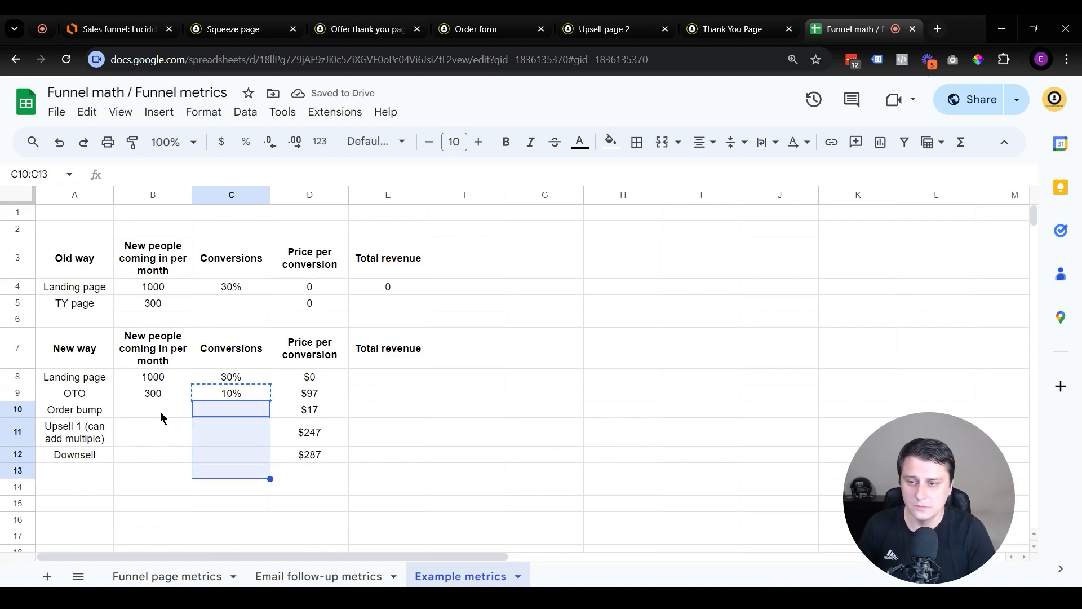
key("ctrl+v")
key("ctrl+z")
key("Up")
key("Up")
key("Left")
key("Down")
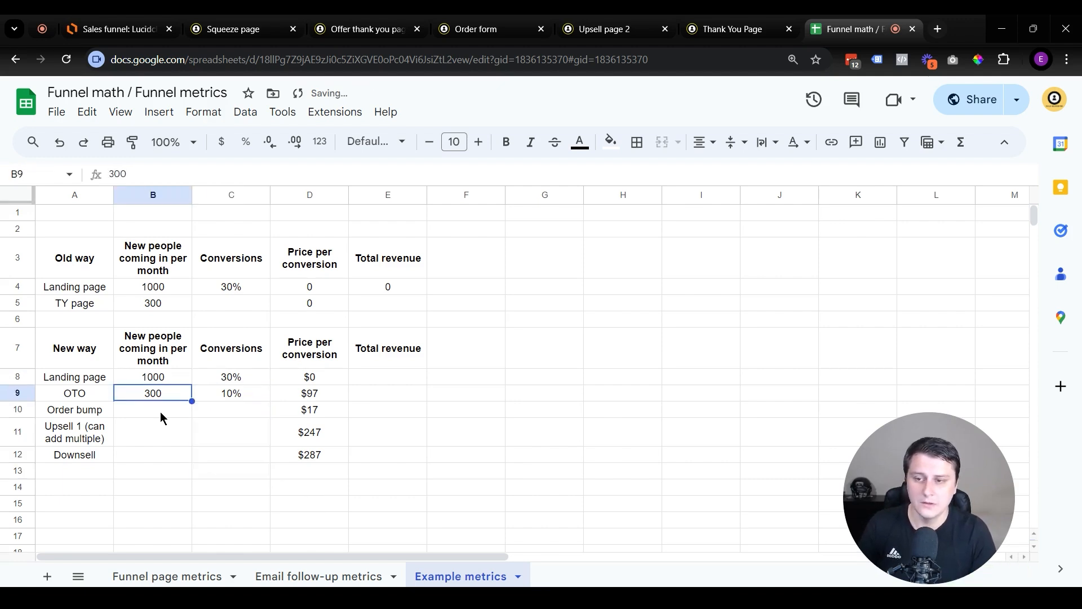
Calculate the OTO's total revenue in E9 by multiplying conversions, new people and price with the formula =C9*B9*D9
key("Right")
key("Right")
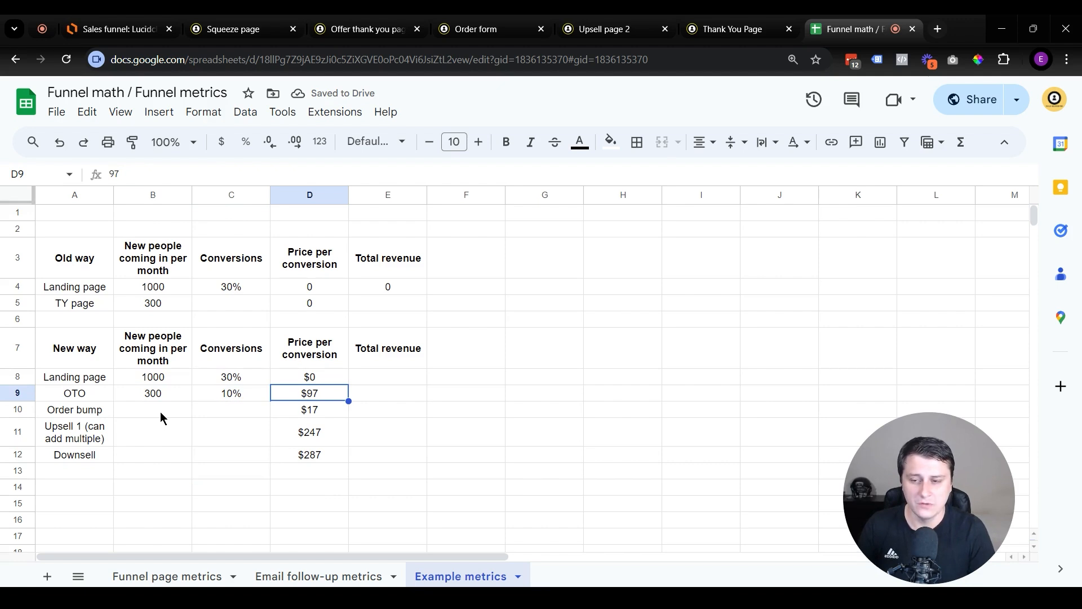
key("Right")
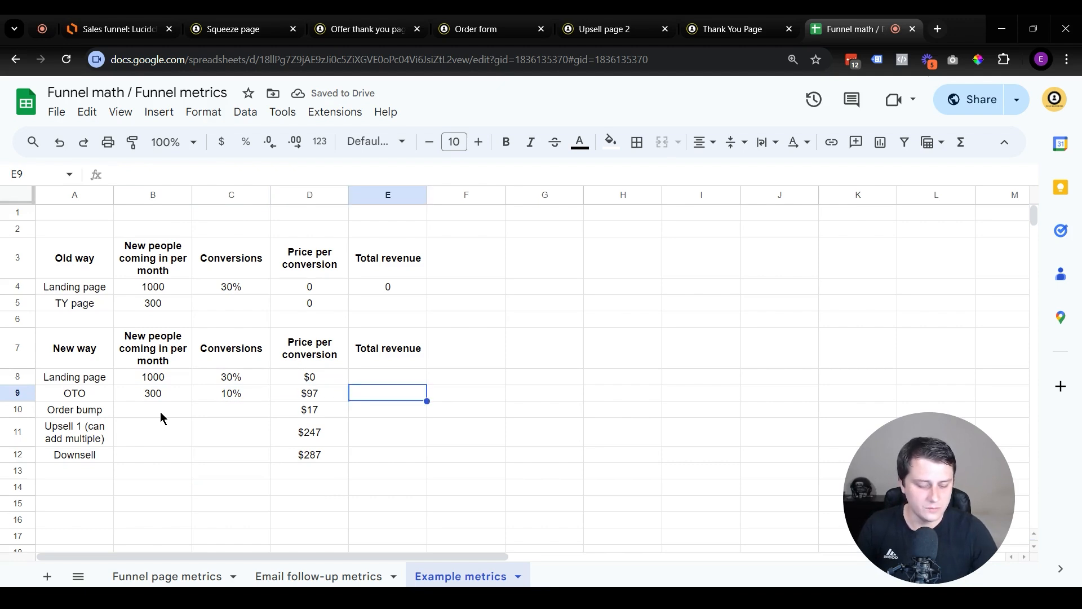
type("=")
left_click(248, 395)
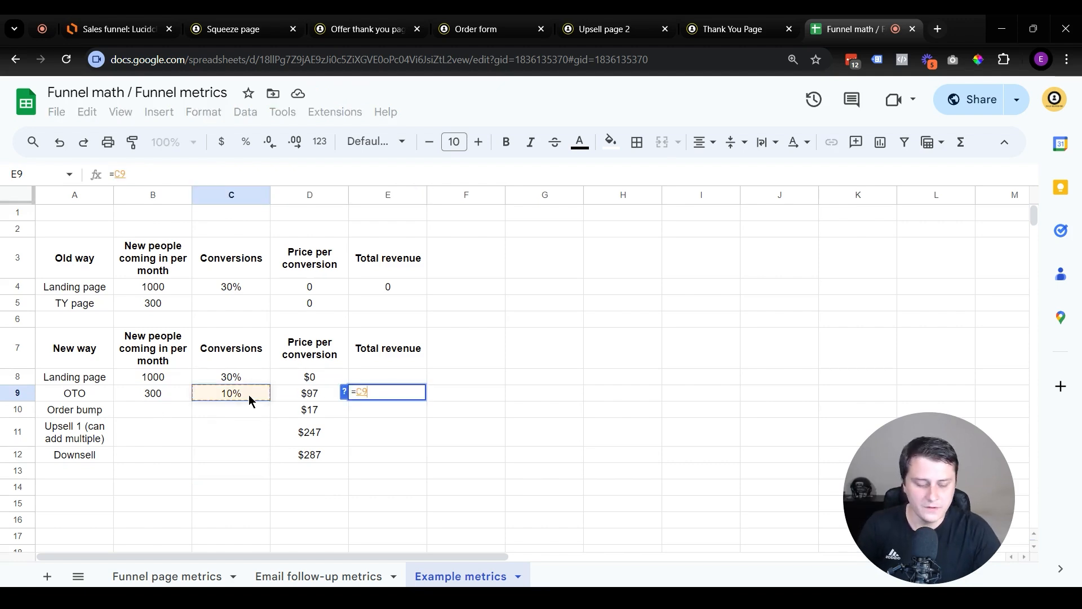
type("*")
left_click(168, 400)
type("*")
left_click(299, 396)
key("Return")
left_click(590, 477)
left_click(398, 397)
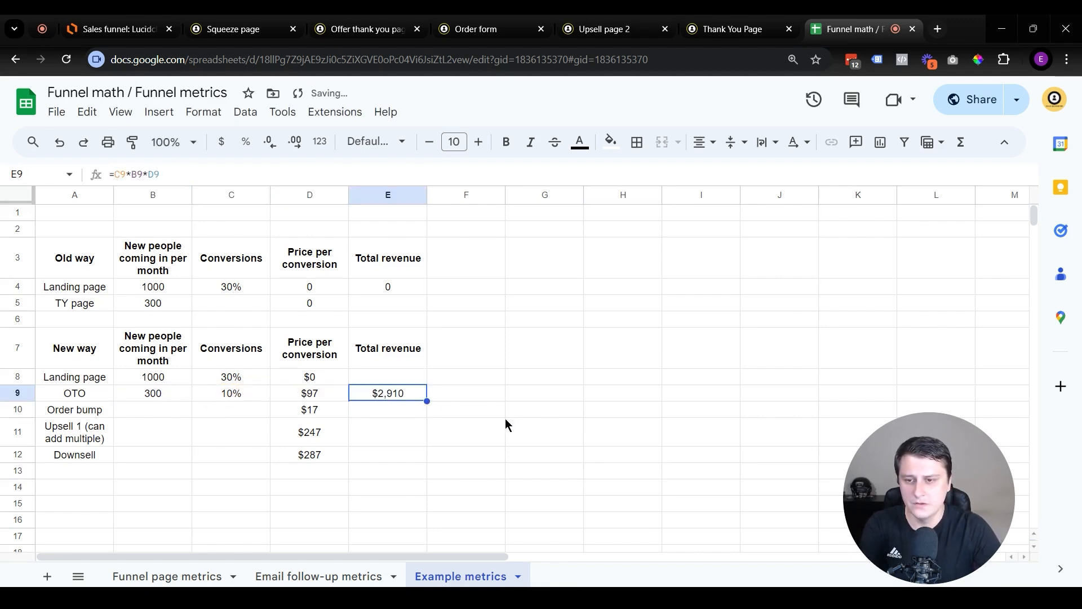
left_click(261, 395)
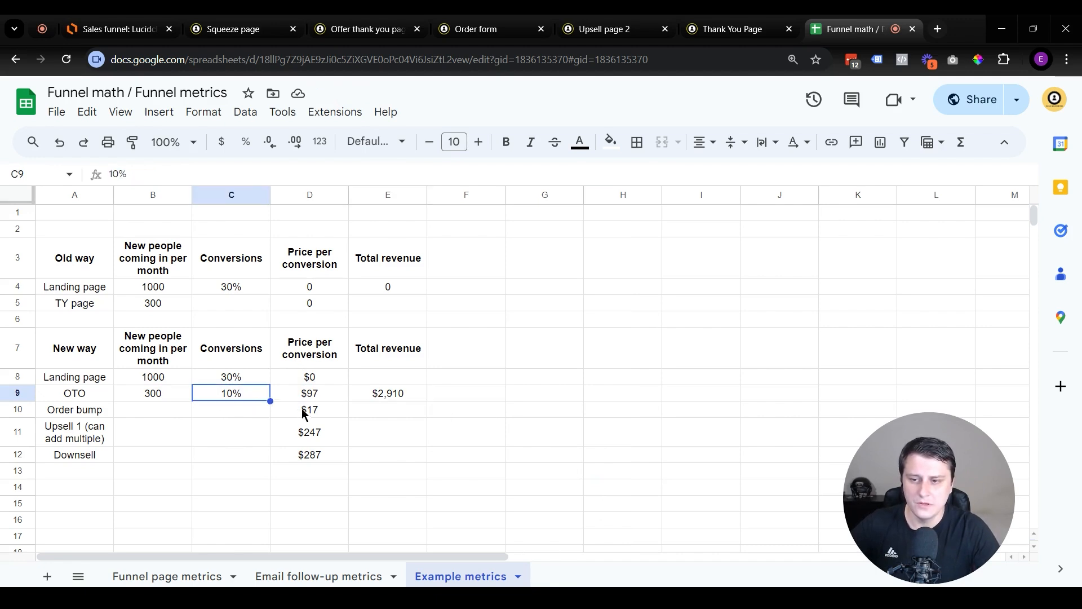
left_click(326, 398)
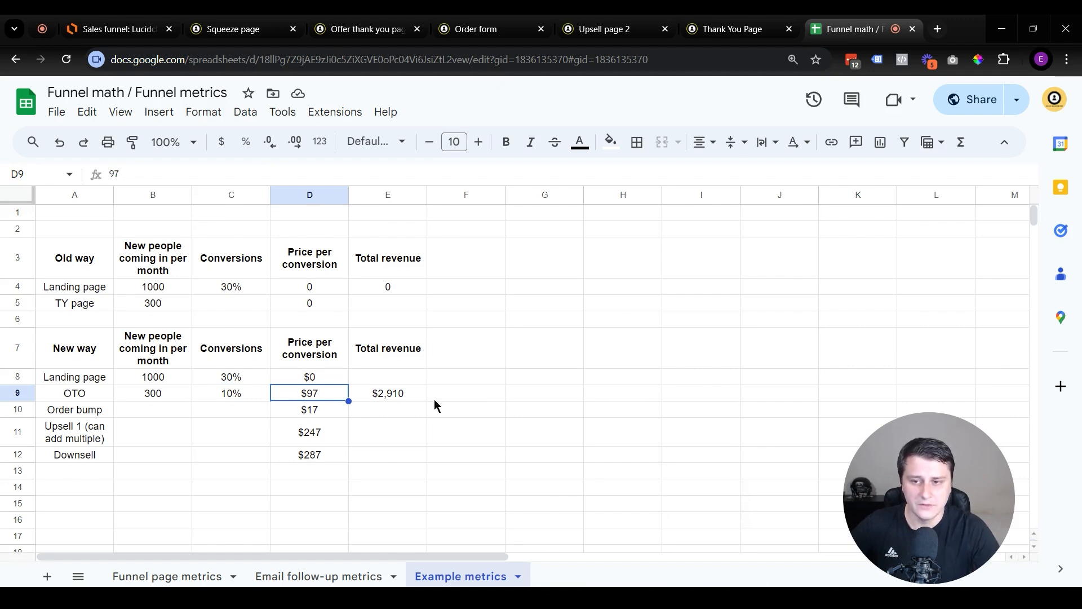
Enter 30 new people per month and 10% conversions for the order bump
left_click(151, 412)
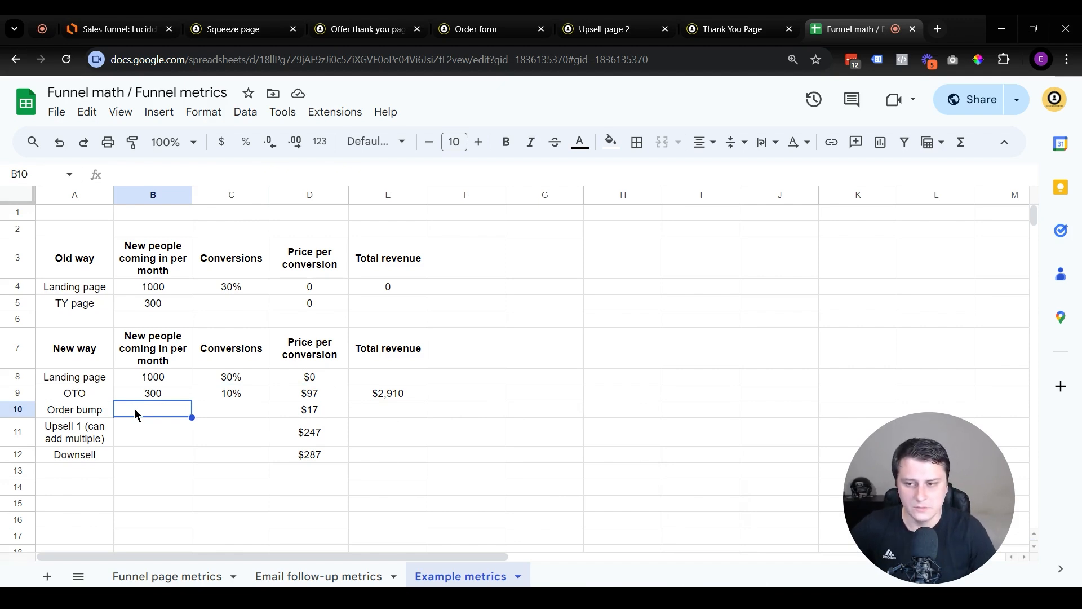
type("30")
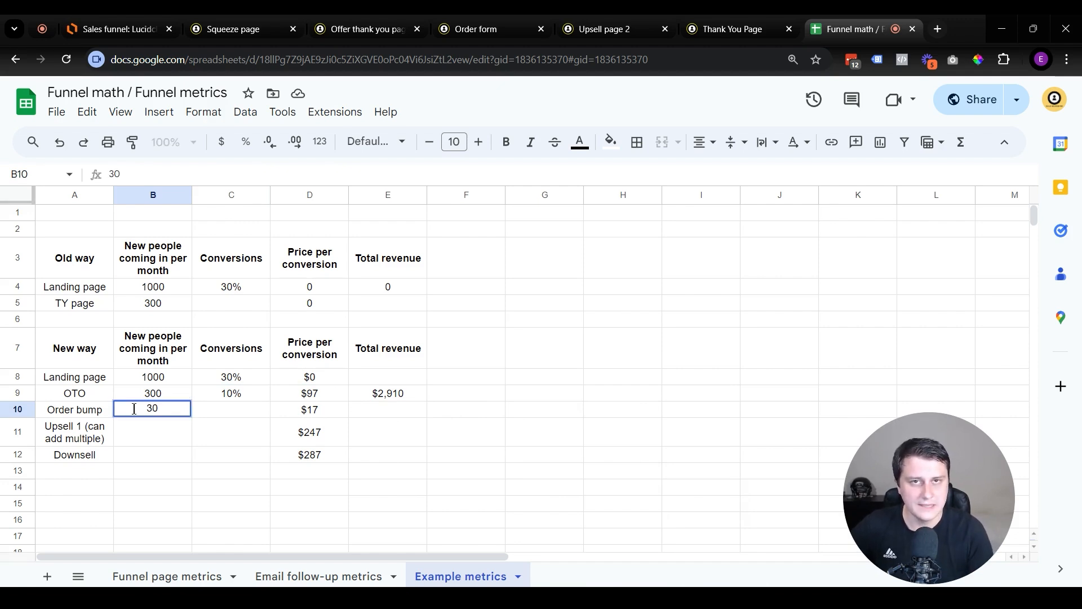
key("Tab")
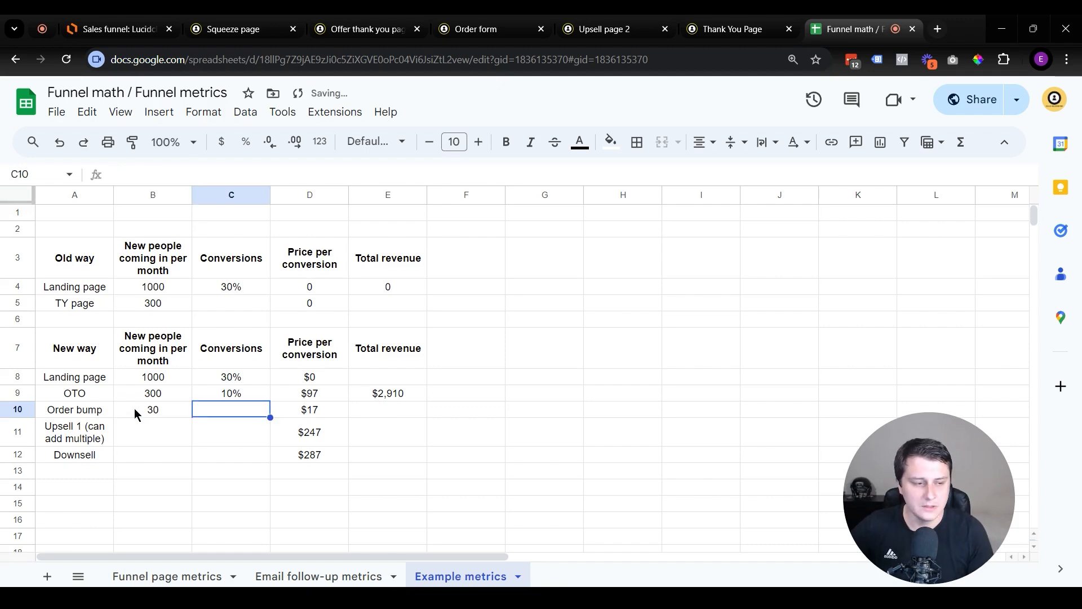
type("10")
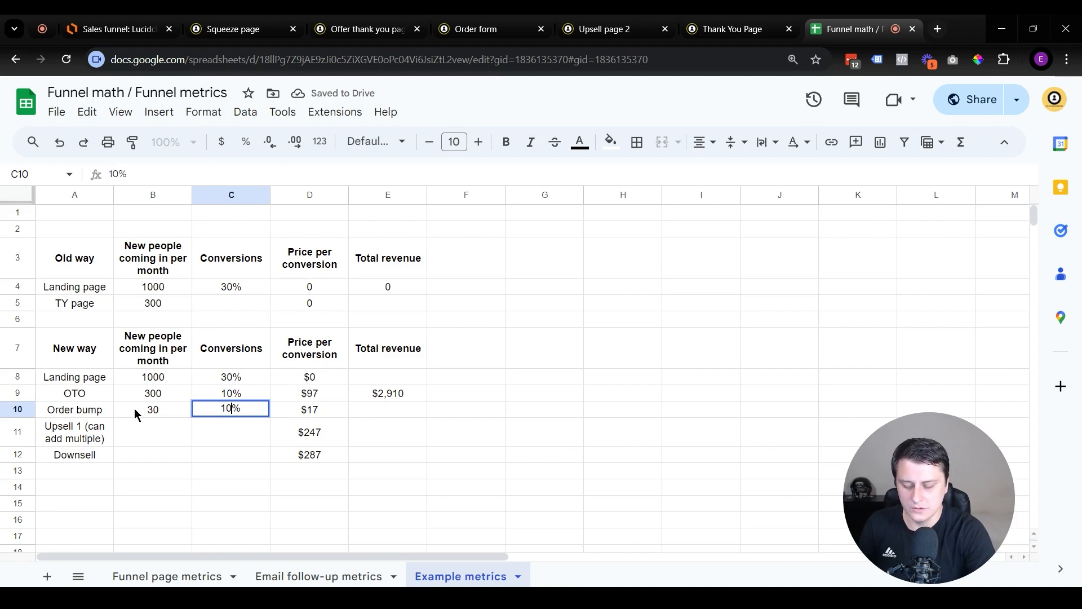
key("Right")
key("Left")
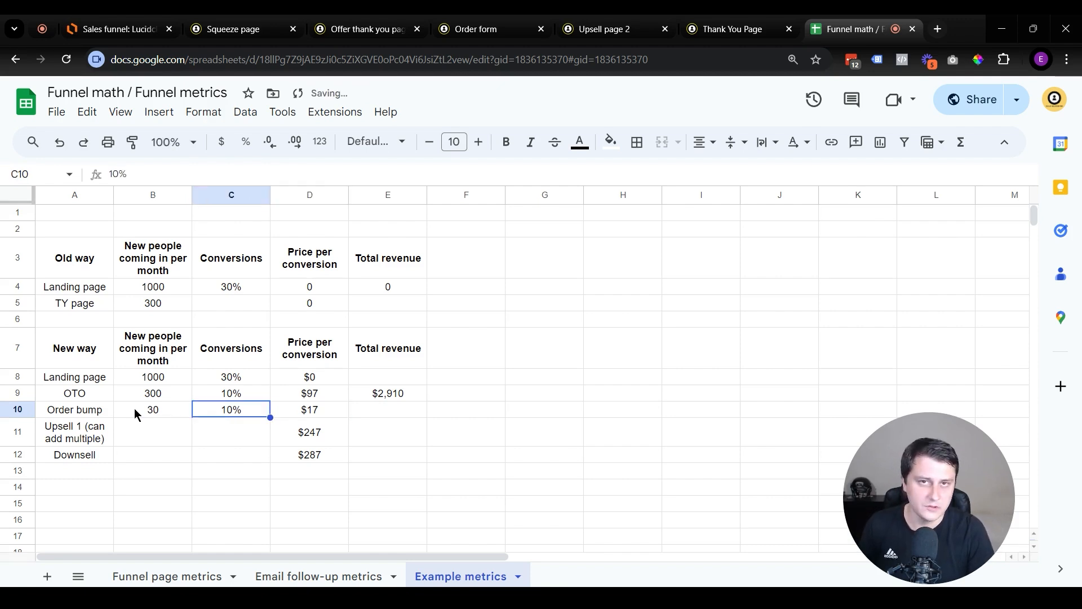
key("Left")
key("Right")
key("Left")
key("Right")
key("Left")
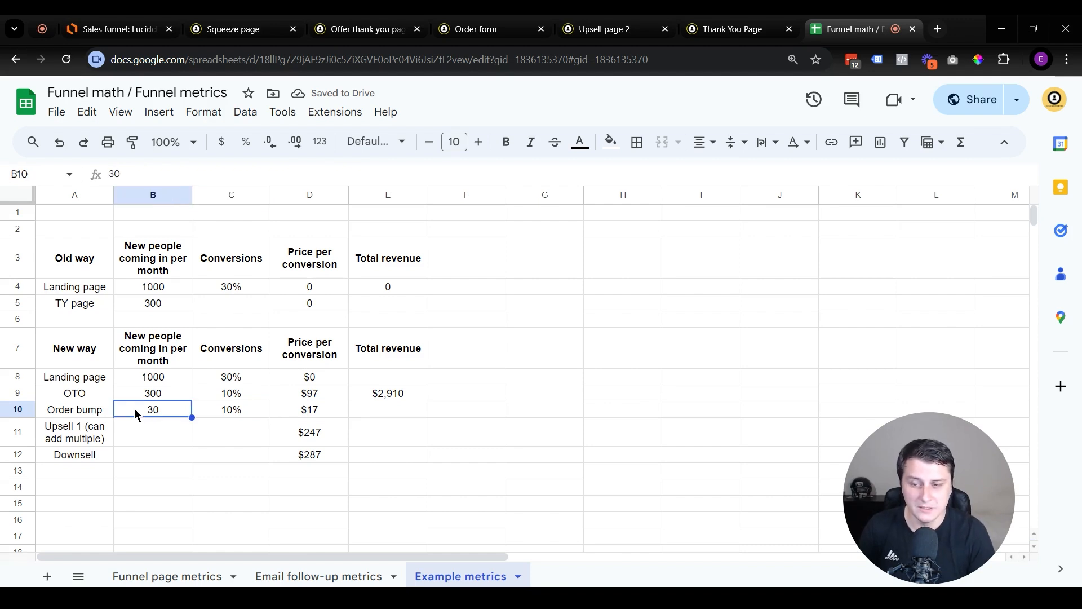
Enter 51 as the order bump's total revenue in E10
key("Right")
key("Right")
key("Right")
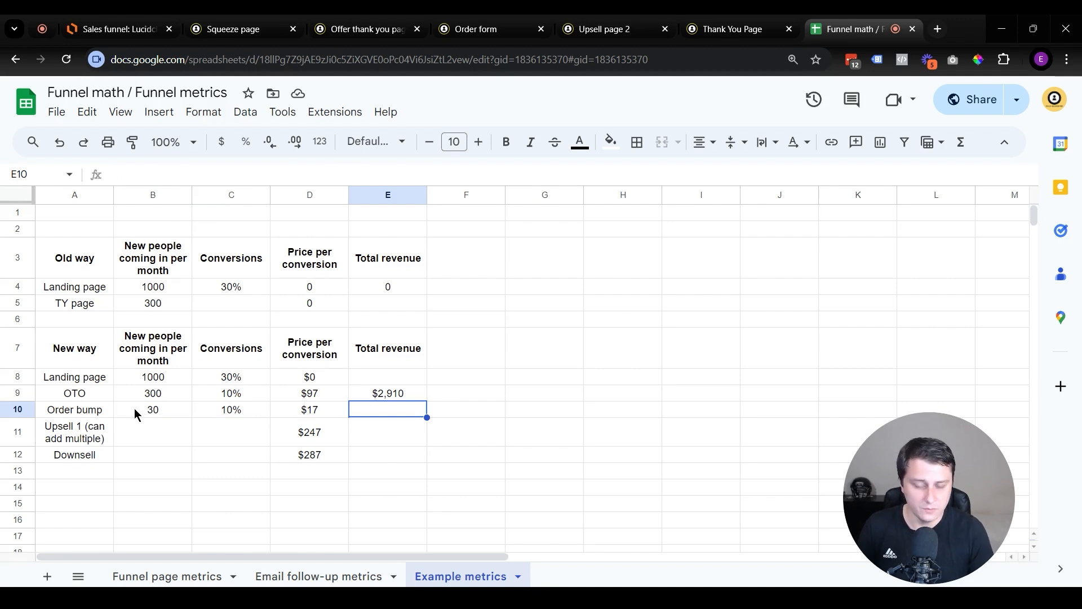
type("51")
key("Return")
key("Up")
Calculate the order bump's total revenue in E10 by multiplying price, conversions and new people with the formula =D10*C10*B10
type("=")
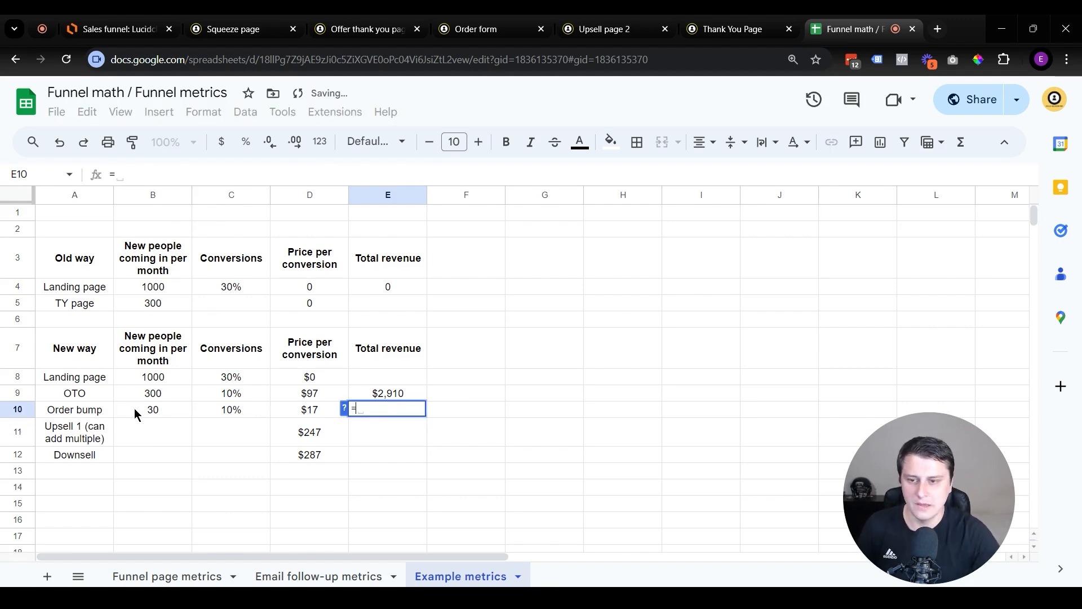
left_click(309, 416)
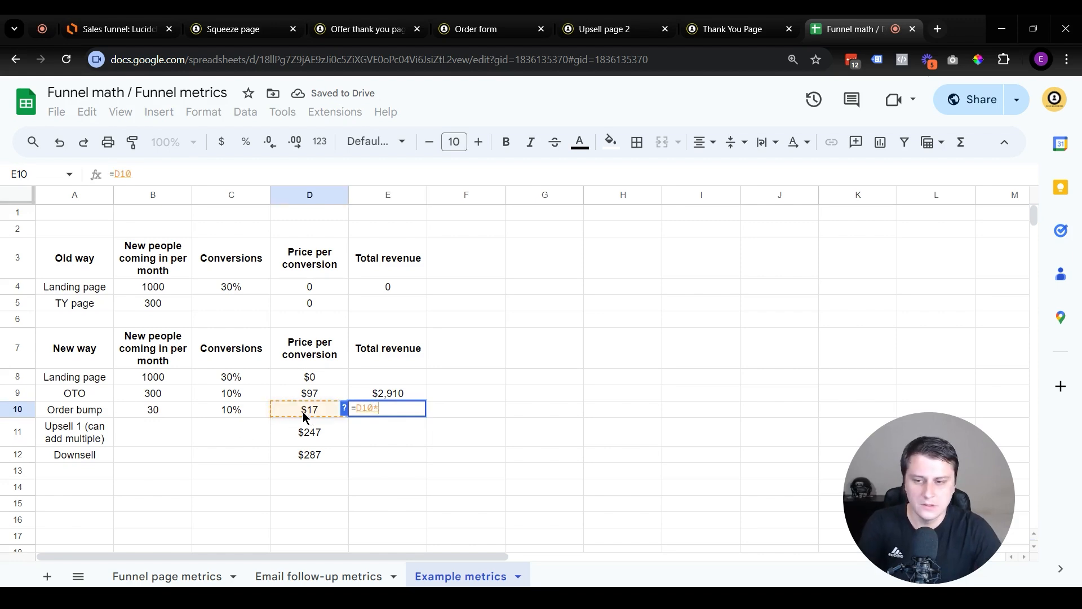
type("*")
left_click(240, 409)
type("*")
left_click(158, 409)
key("Return")
left_click(317, 413)
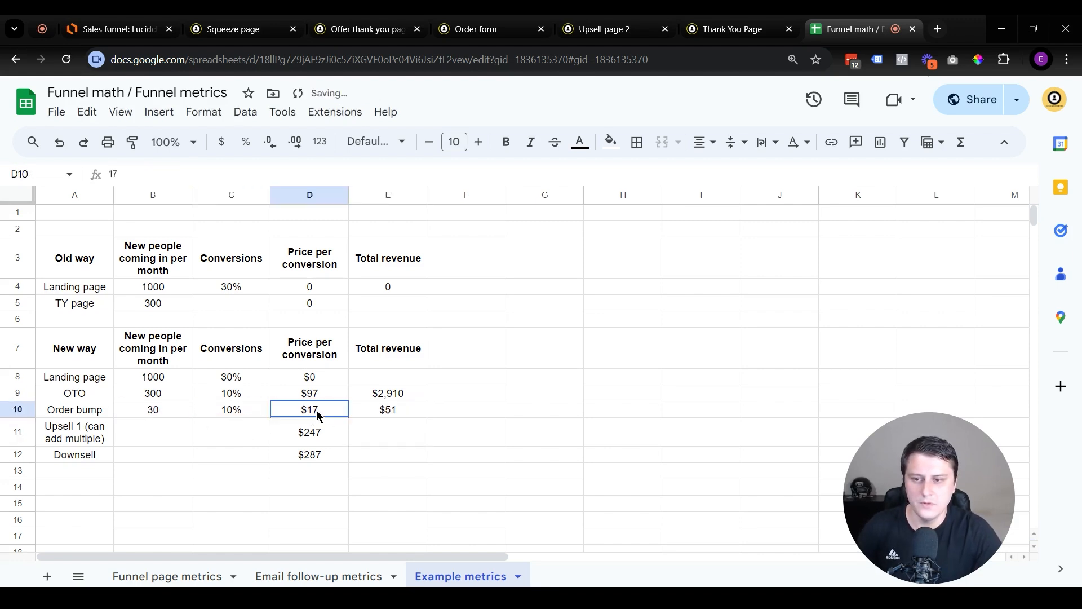
left_click_drag(395, 393, 425, 415)
left_click(558, 442)
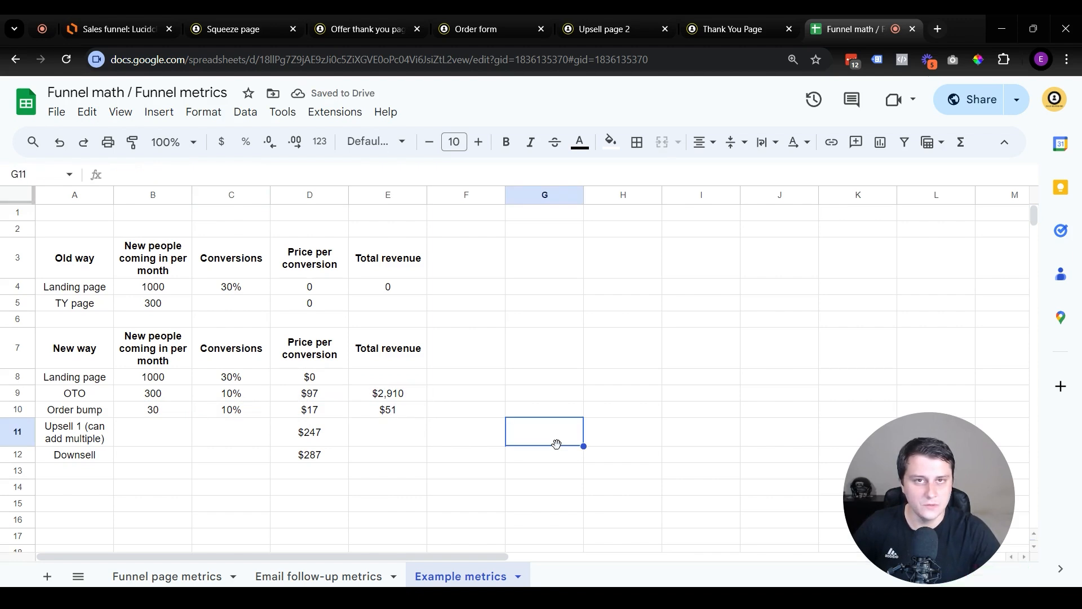
Enter 30 as the new people coming in per month for Upsell 1 in B11
key("Left")
key("Left")
key("Left")
key("Left")
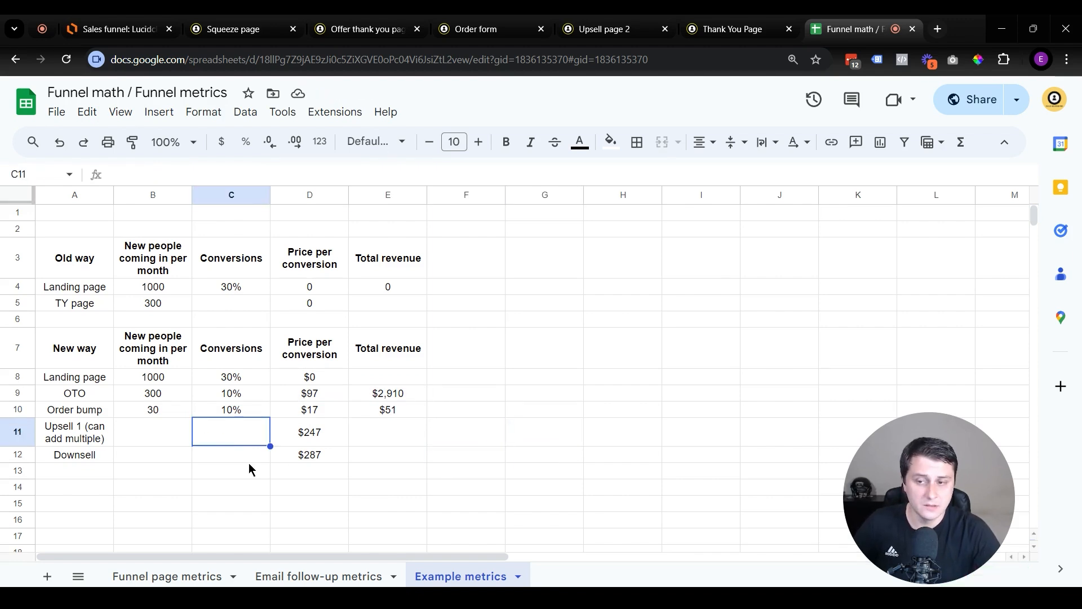
left_click(146, 436)
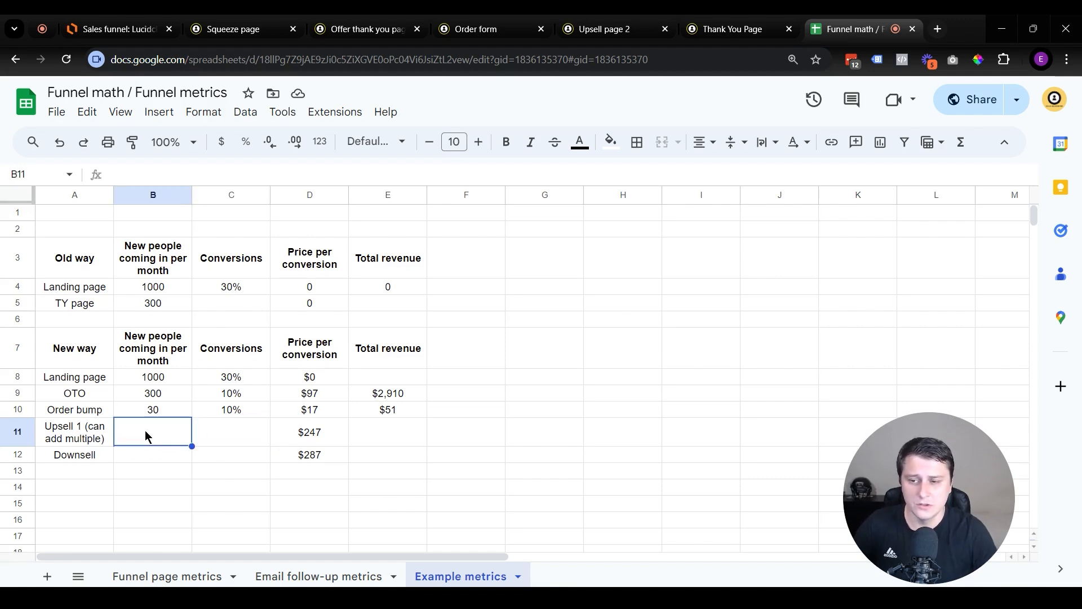
key("Up")
key("Down")
type("30")
key("Tab")
Enter 4% as the conversion rate of Upsell 1 in C11
key("Up")
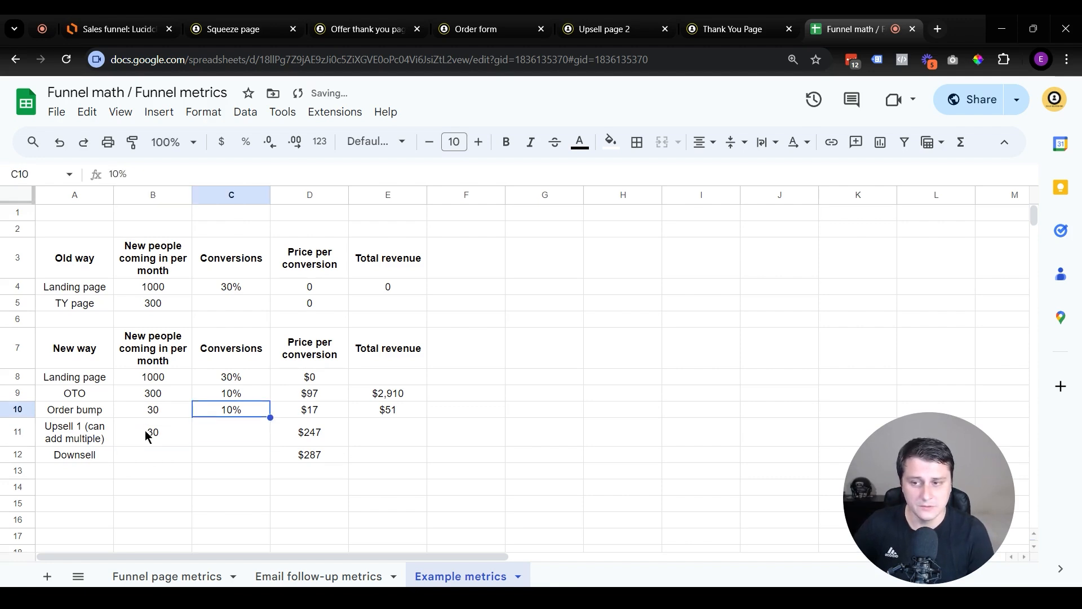
key("Left")
key("Right")
key("Down")
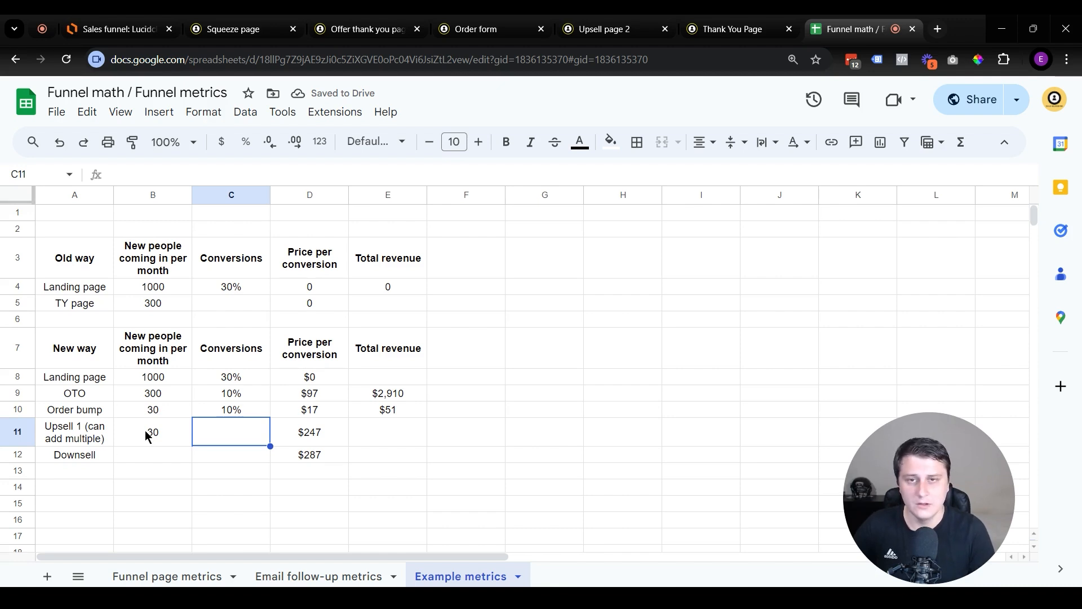
type("4%")
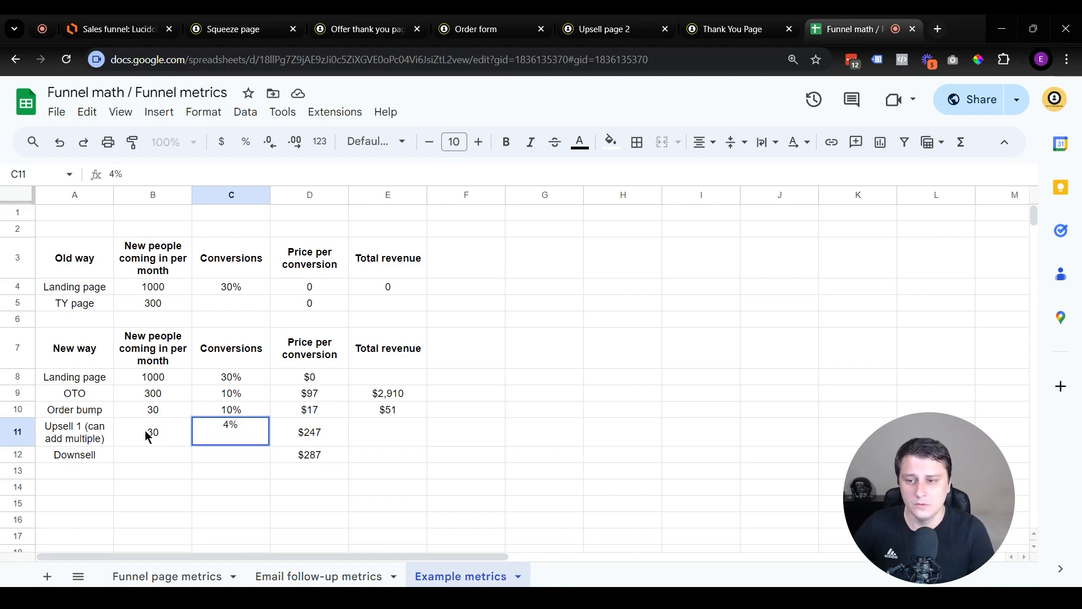
key("Return")
key("Up")
left_click(145, 432)
key("Right")
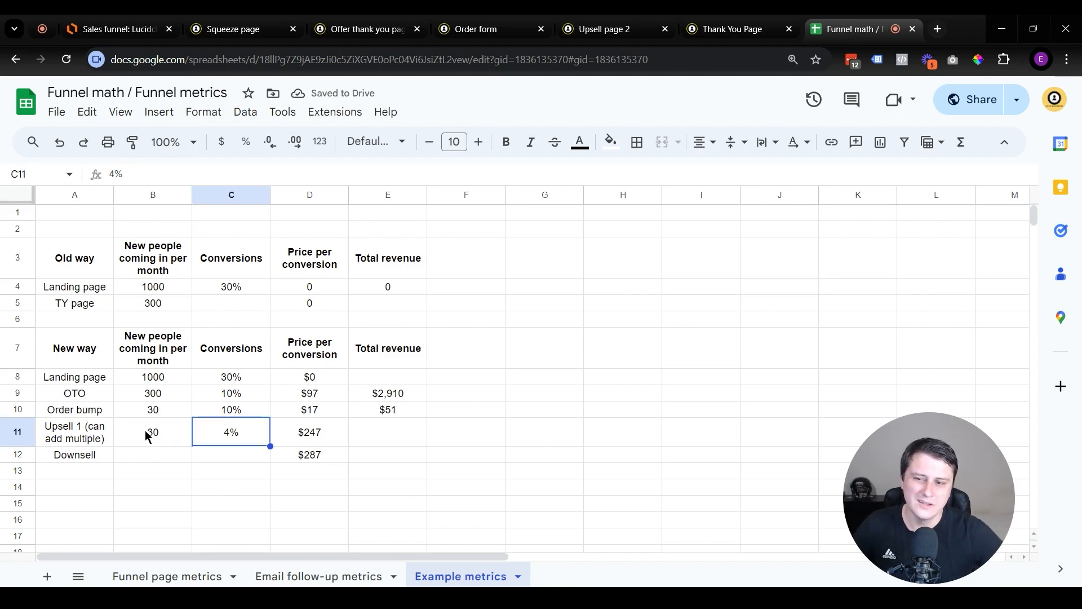
Change the conversion rate of Upsell 1 in C11 to 10%
type("10")
key("Return")
key("Up")
Calculate Upsell 1's total revenue in E11 by multiplying price, conversions and new people with the formula =D11*C11*B11
left_click(145, 434)
key("Left")
key("Right")
key("Right")
key("Left")
key("Right")
key("Right")
key("Right")
key("Left")
key("Right")
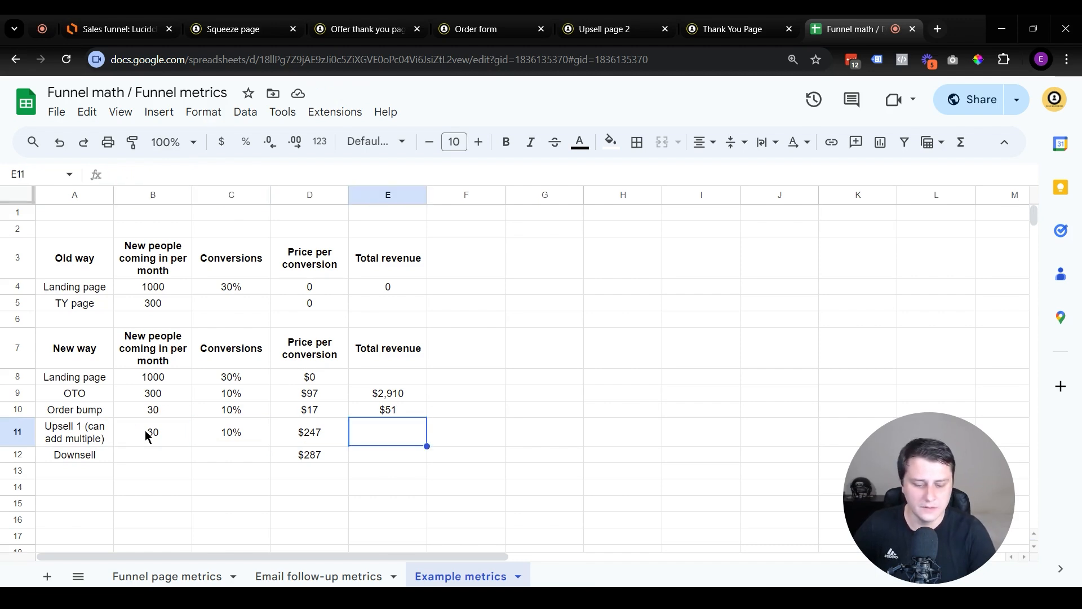
type("=")
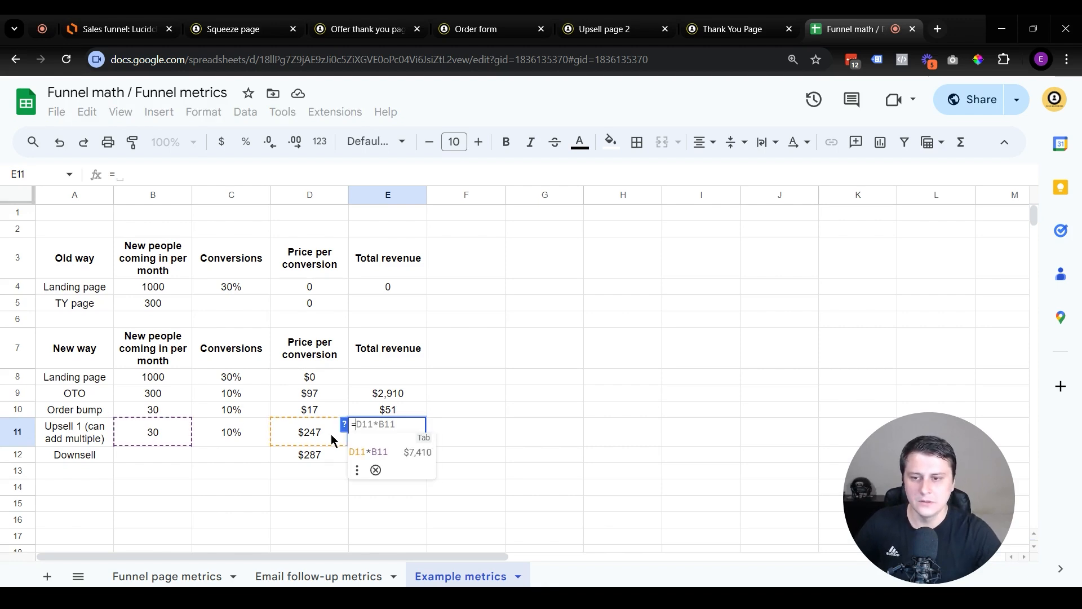
left_click(330, 435)
type("*")
left_click(201, 434)
type("*")
left_click(153, 432)
key("Return")
left_click(544, 431)
key("Left")
key("Left")
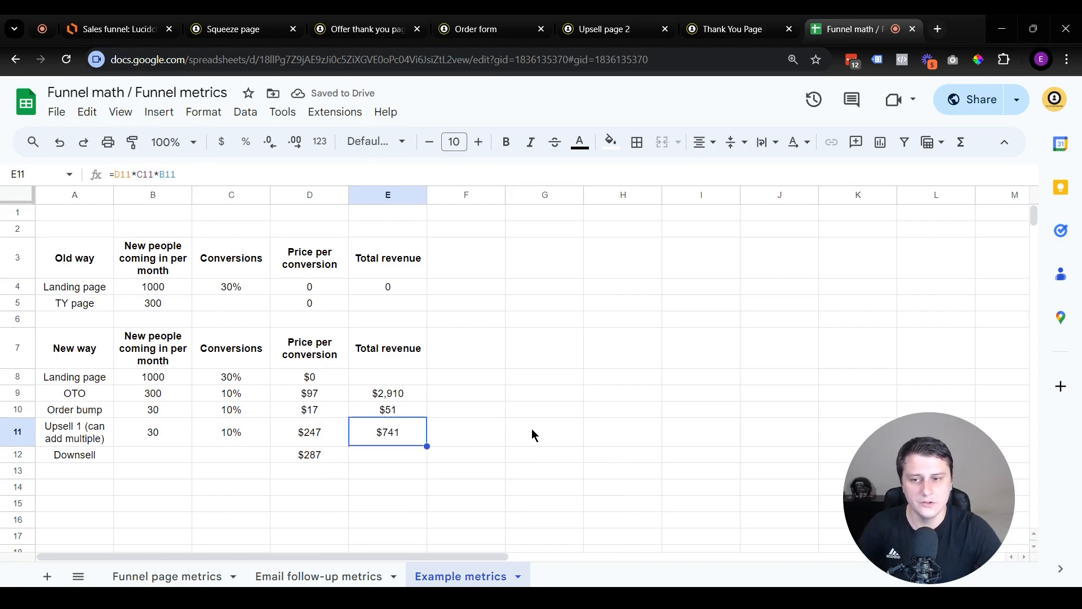
left_click_drag(72, 432, 365, 436)
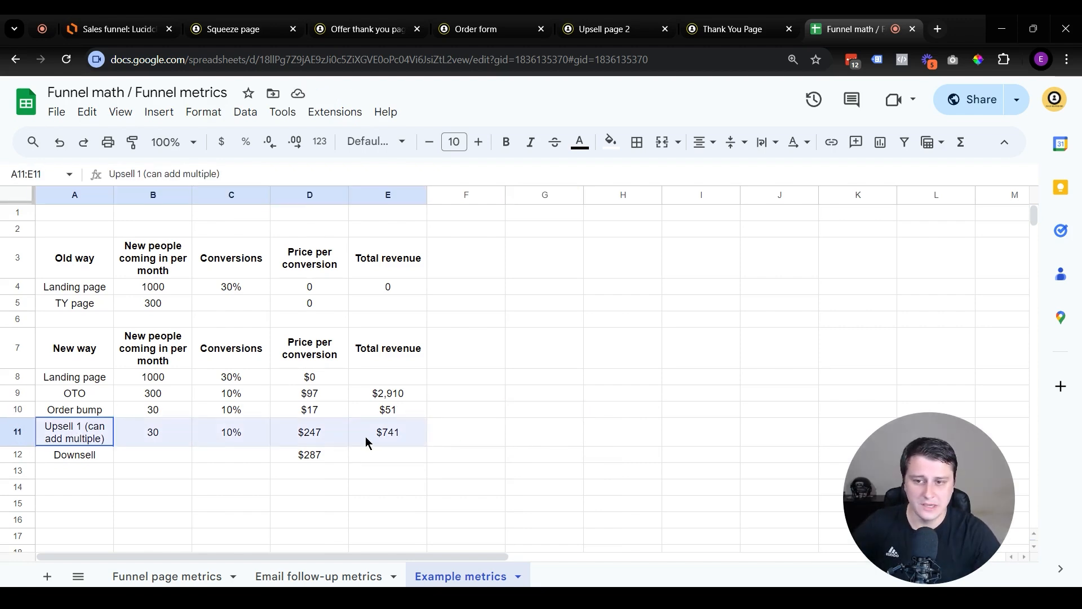
left_click(544, 465)
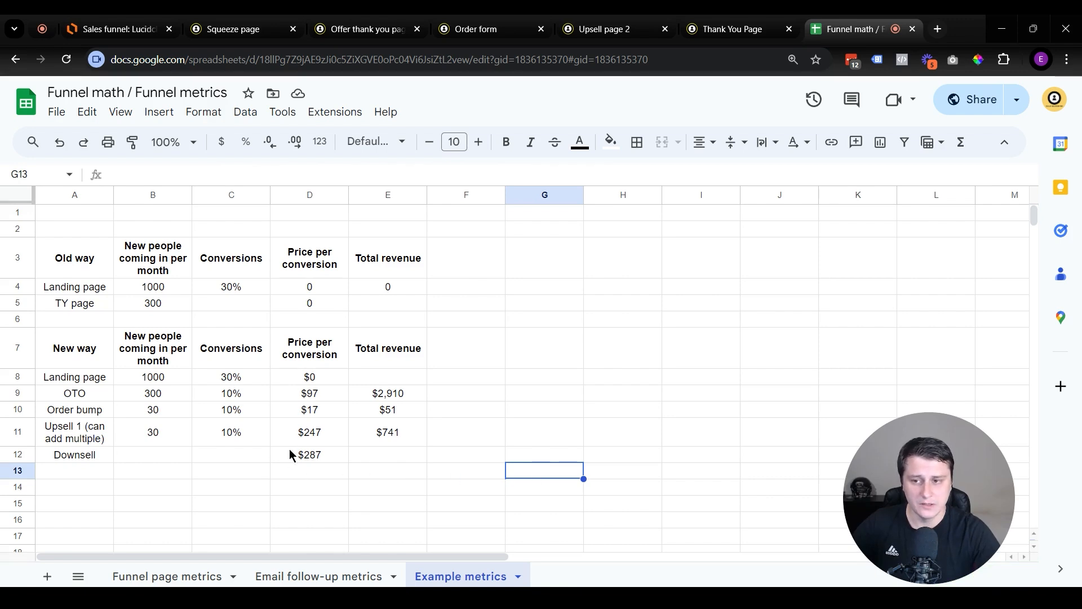
left_click(314, 439)
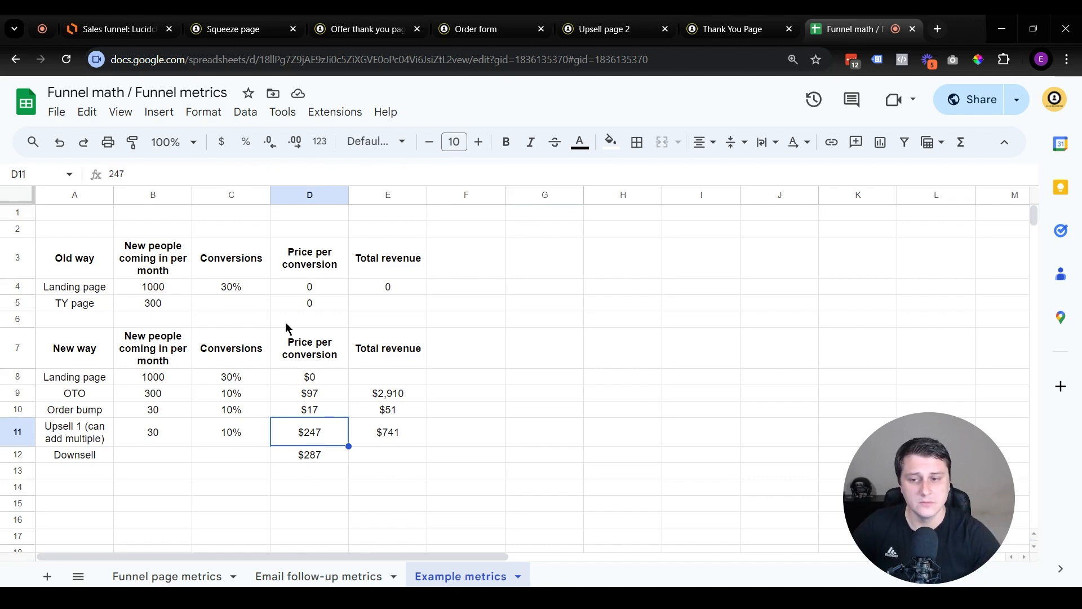
Enter 27 as the new people coming in per month for the downsell in B12
left_click(166, 455)
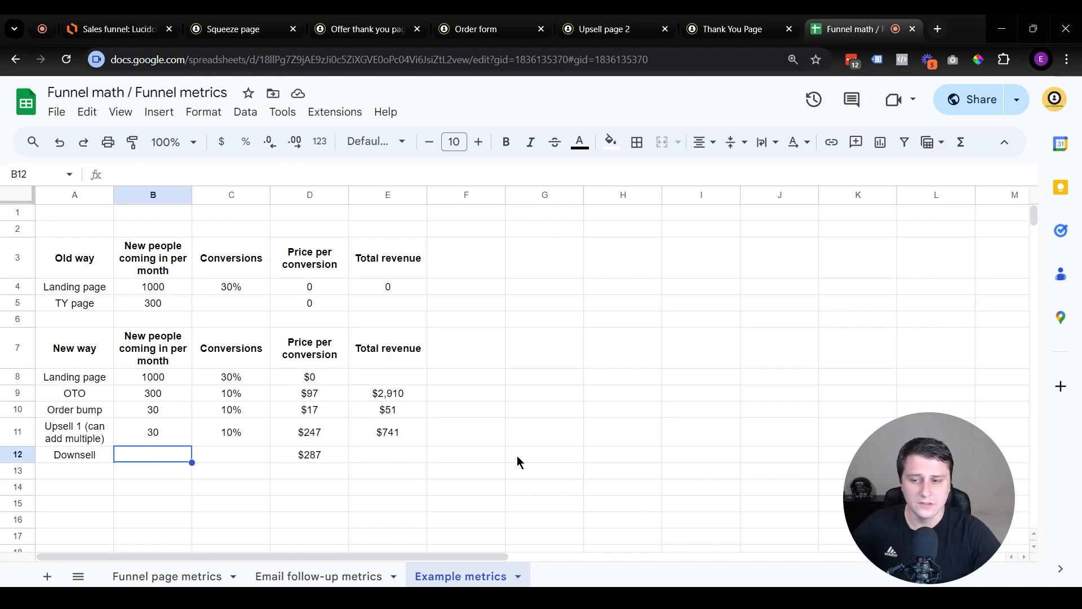
type("27")
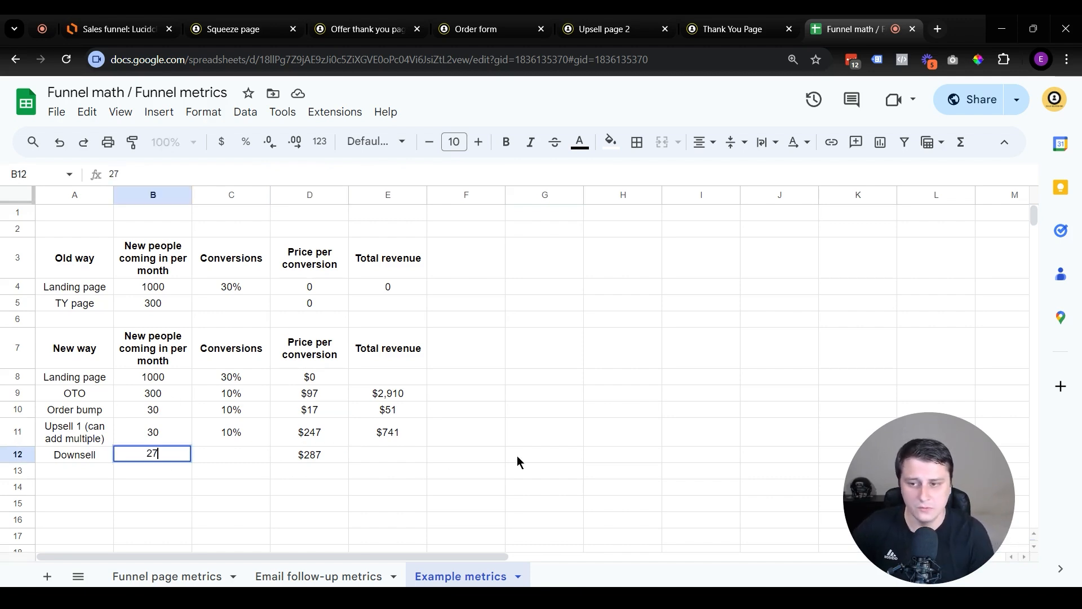
key("Tab")
key("Up")
key("Right")
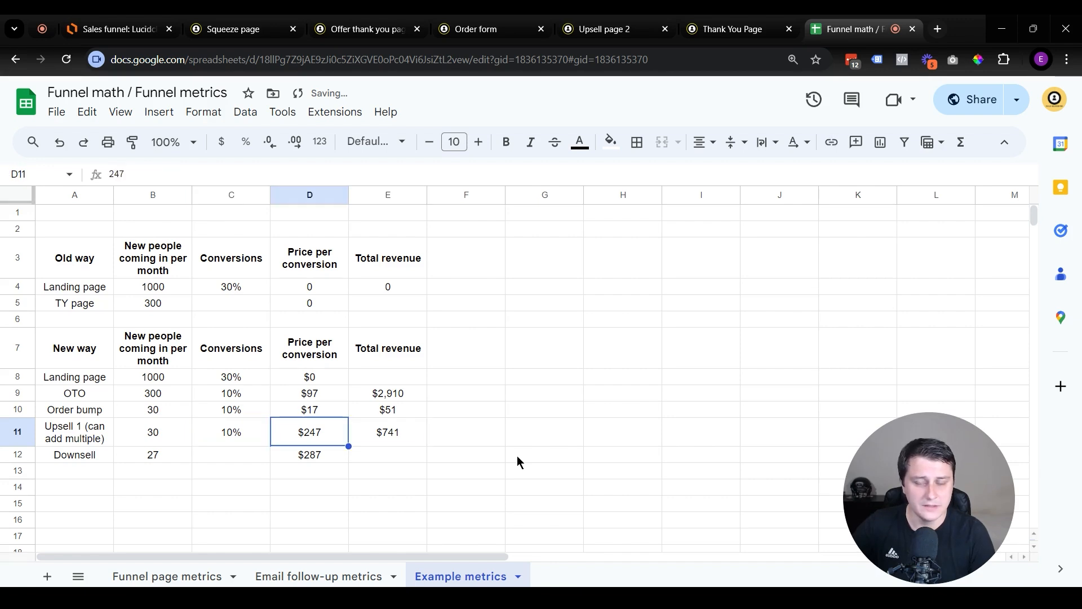
key("Down")
key("Left")
key("Left")
key("Right")
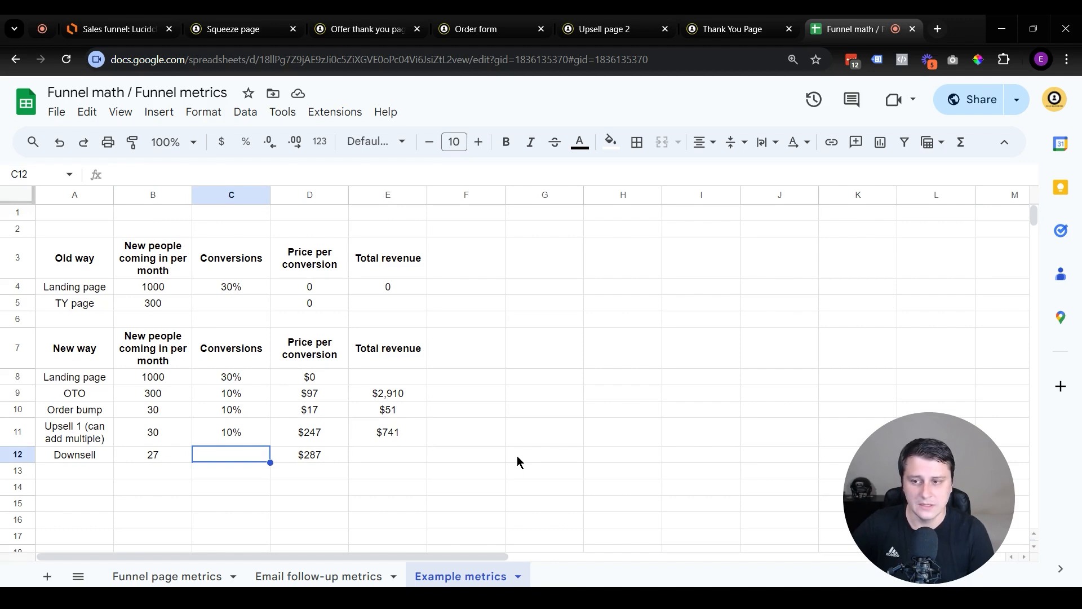
type("1")
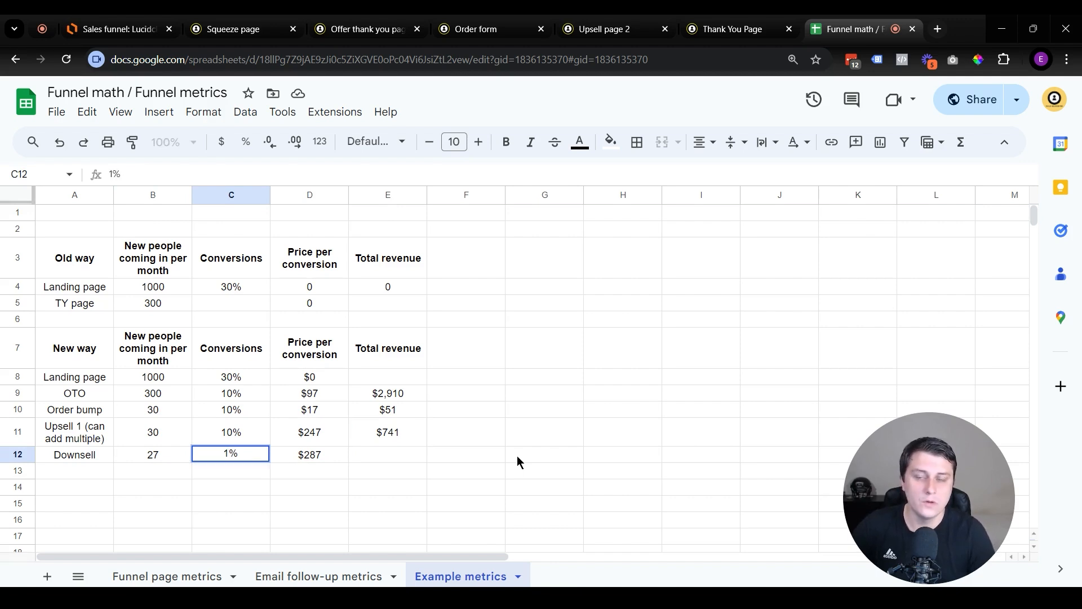
key("BackSpace")
key("Escape")
Enter 3% as the downsell's conversion rate in C12
type("3")
key("Tab")
key("Tab")
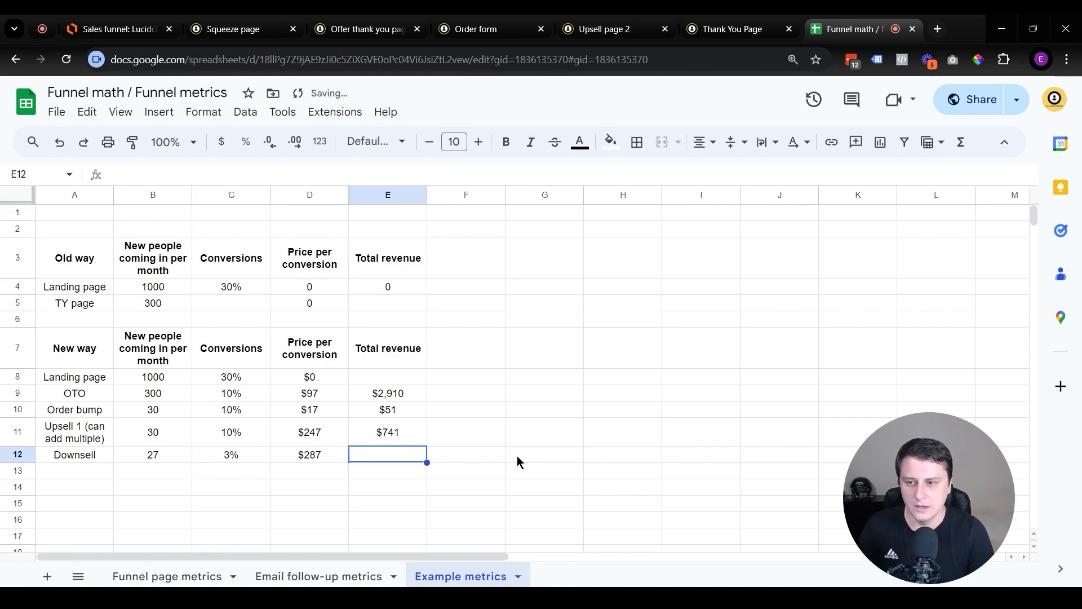
key("shift+Tab")
key("Tab")
key("shift+Tab")
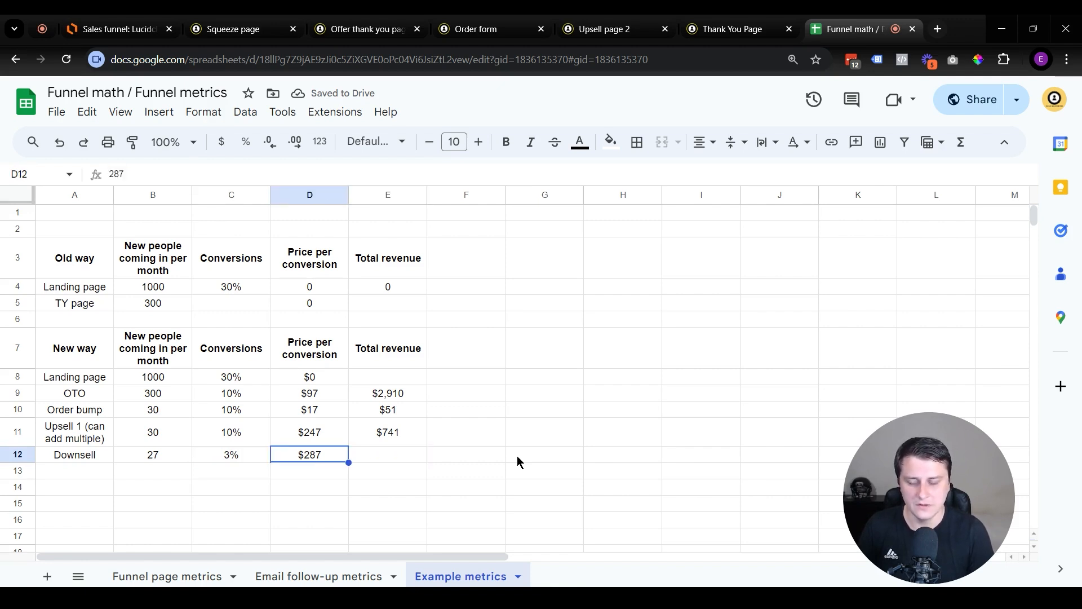
Enter 287 as the downsell's total revenue in E12
key("Tab")
type("=")
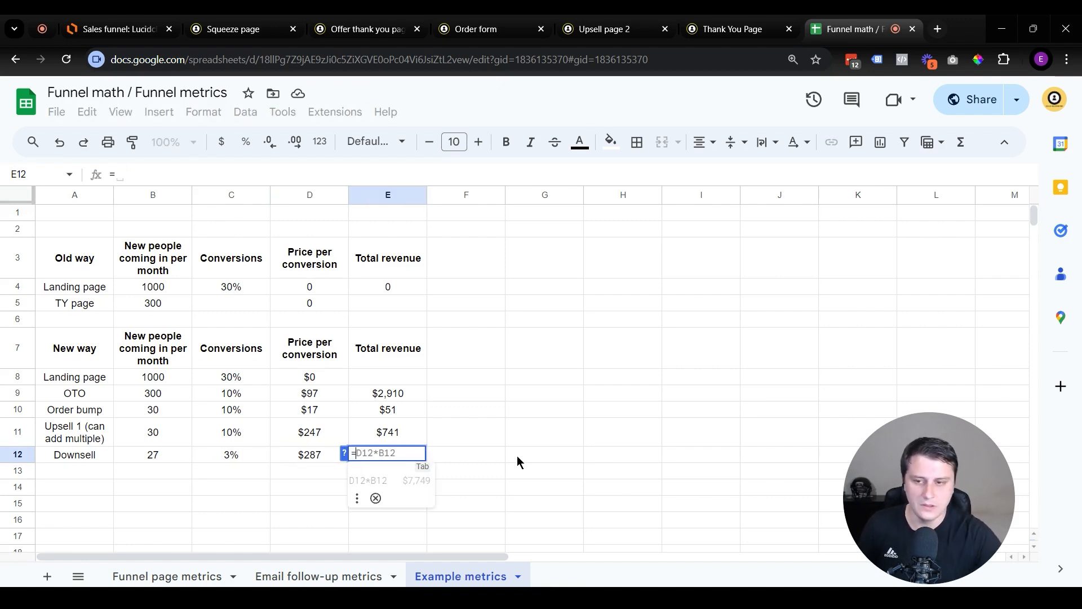
key("BackSpace")
type("287")
key("Return")
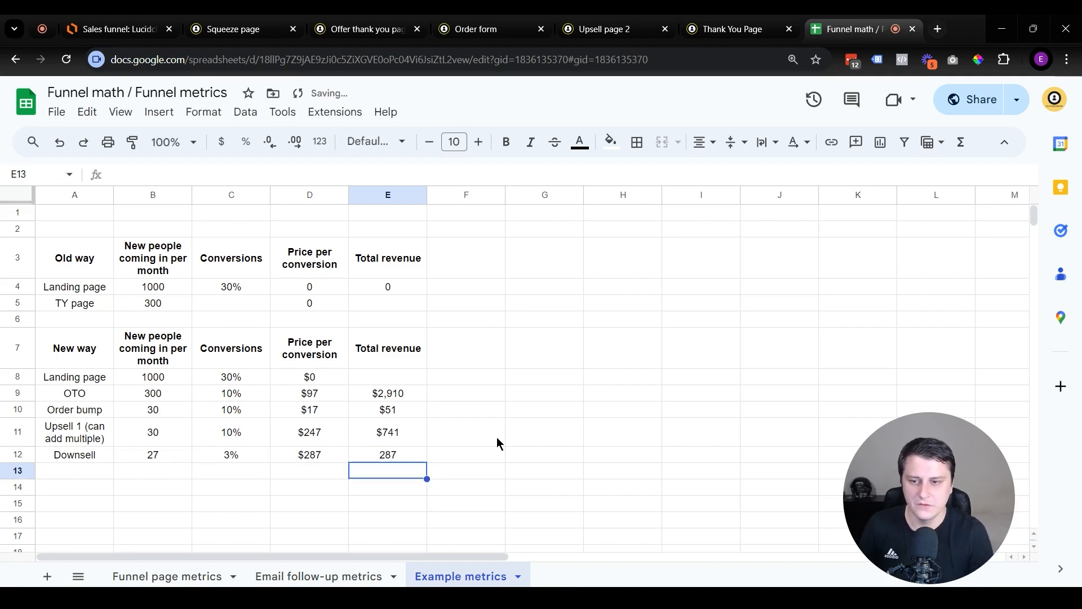
Copy Upsell 1's total revenue formula from E11 into the downsell's cell E12
key("Up")
key("Up")
key("ctrl+c")
key("Down")
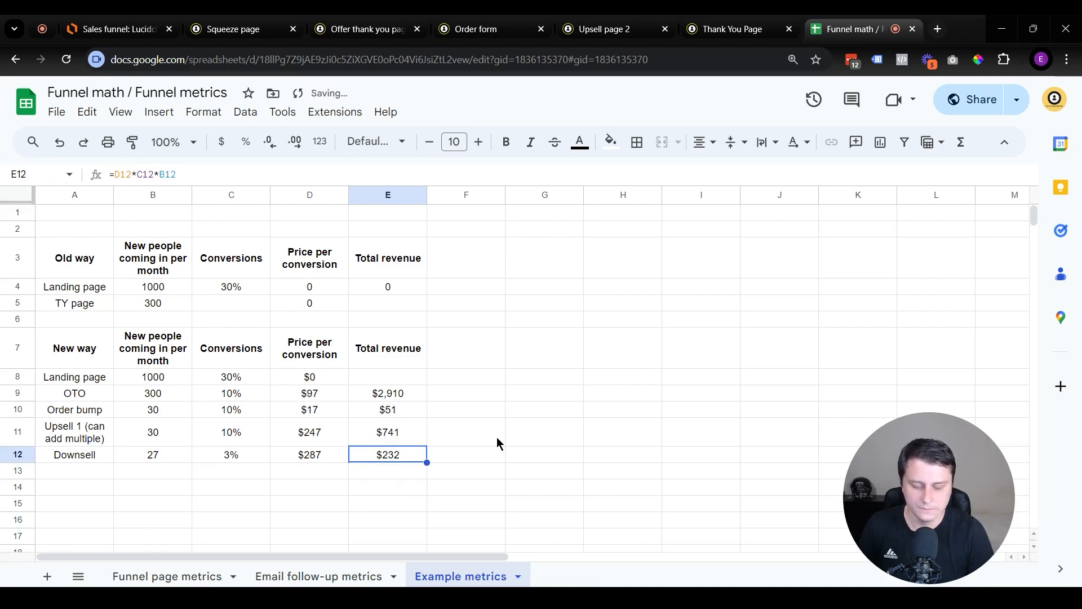
Replace the formula in the downsell's total revenue cell E12 with the fixed value 287
type("287")
key("Return")
key("Up")
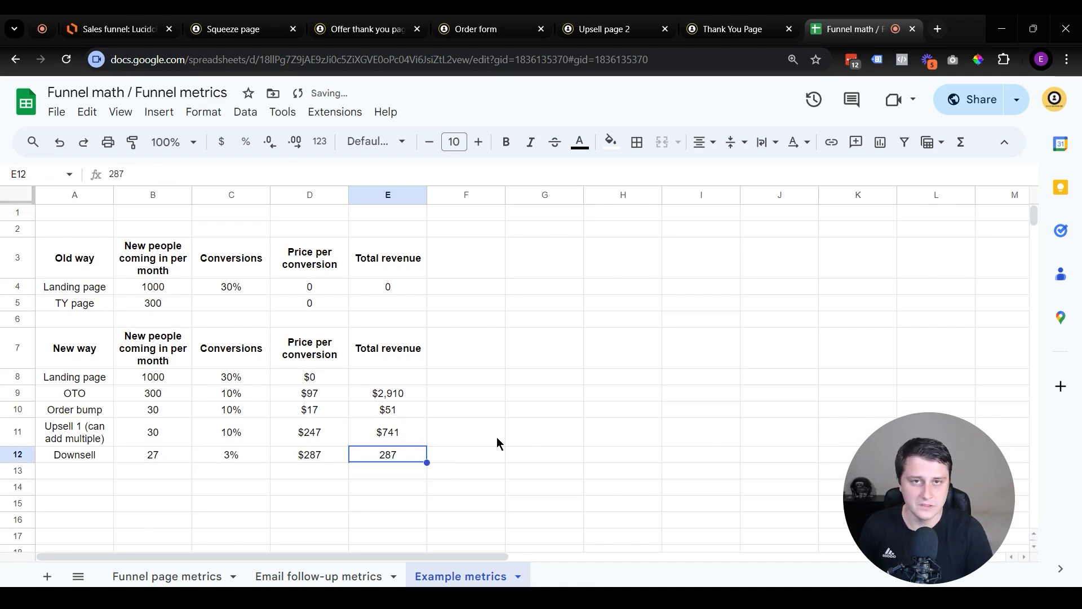
key("Left")
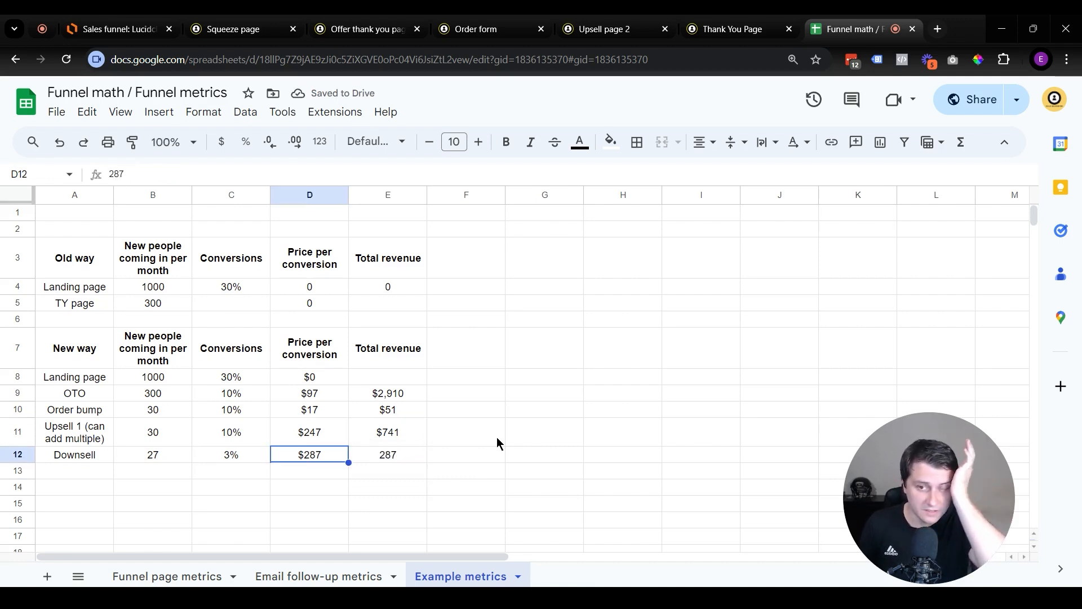
Add up the new funnel's total revenue in E13 with the formula =sum(E9:E12)
left_click(406, 474)
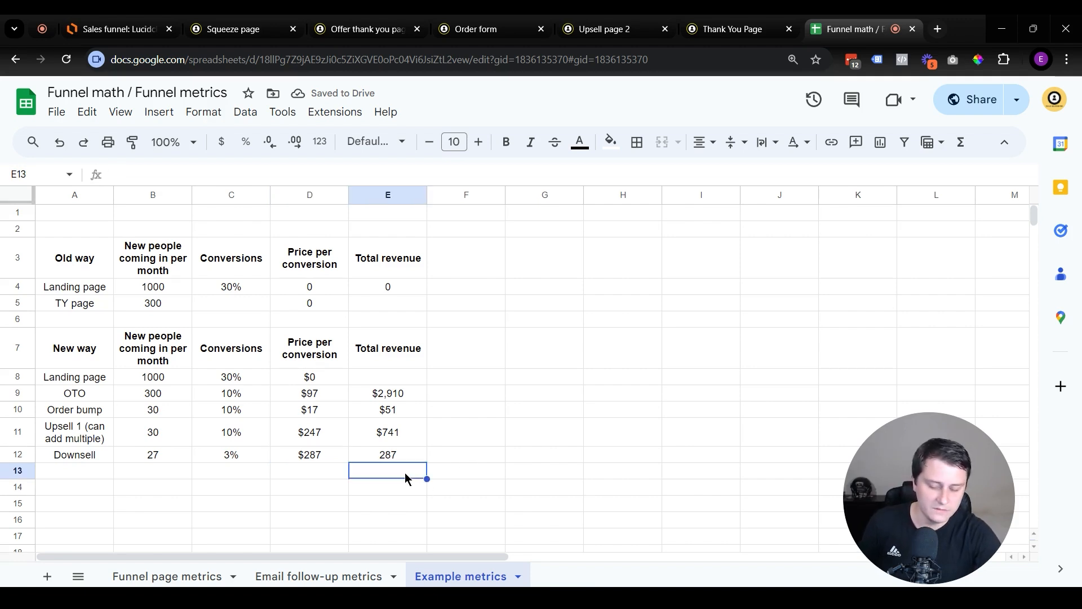
type("=su")
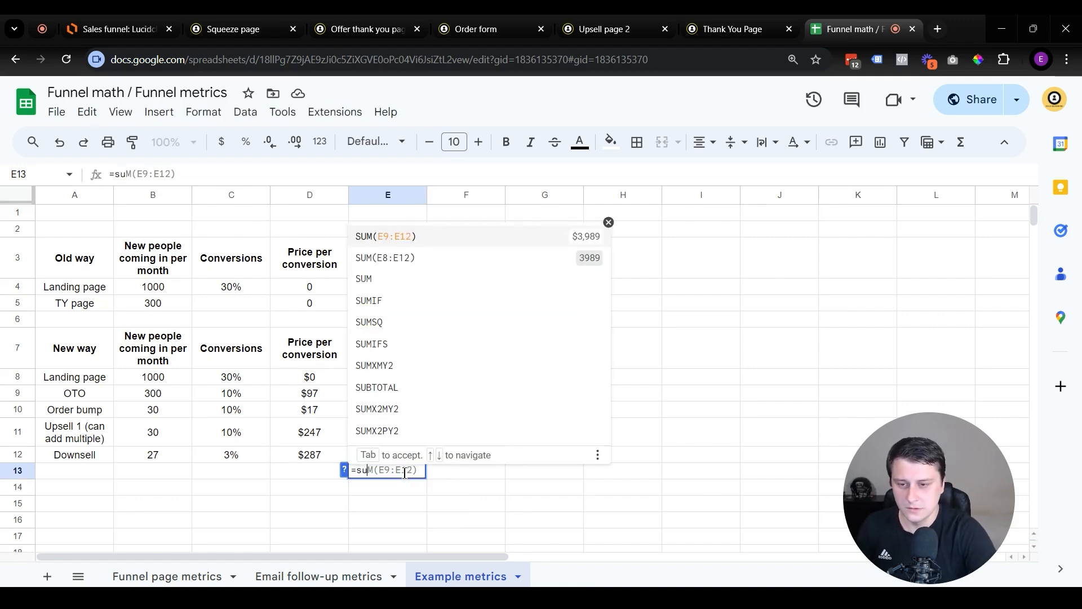
type("m(")
left_click_drag(394, 395, 388, 456)
key("Return")
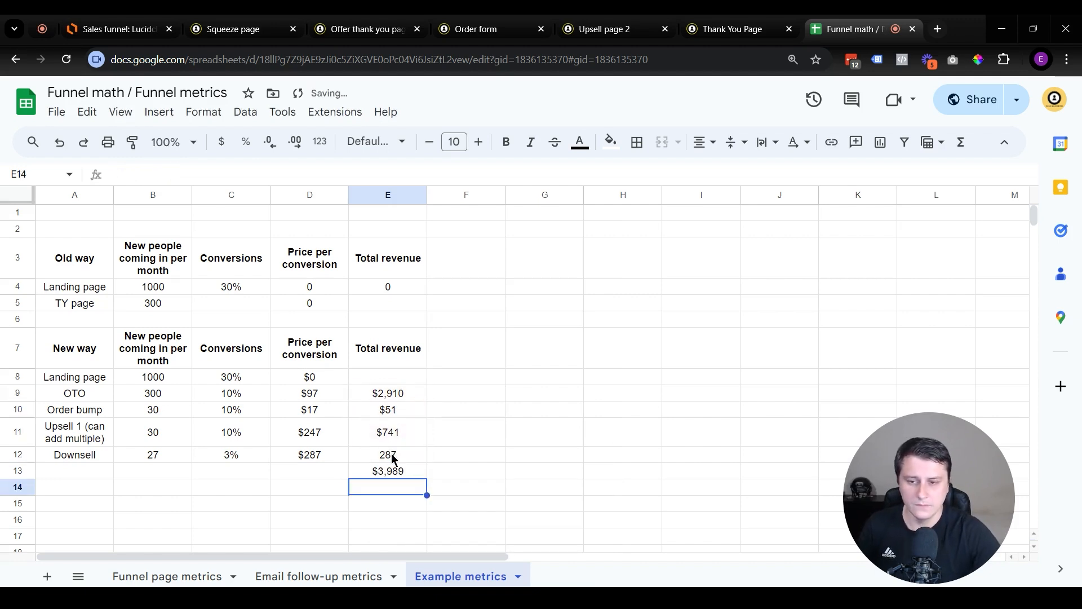
left_click(401, 476)
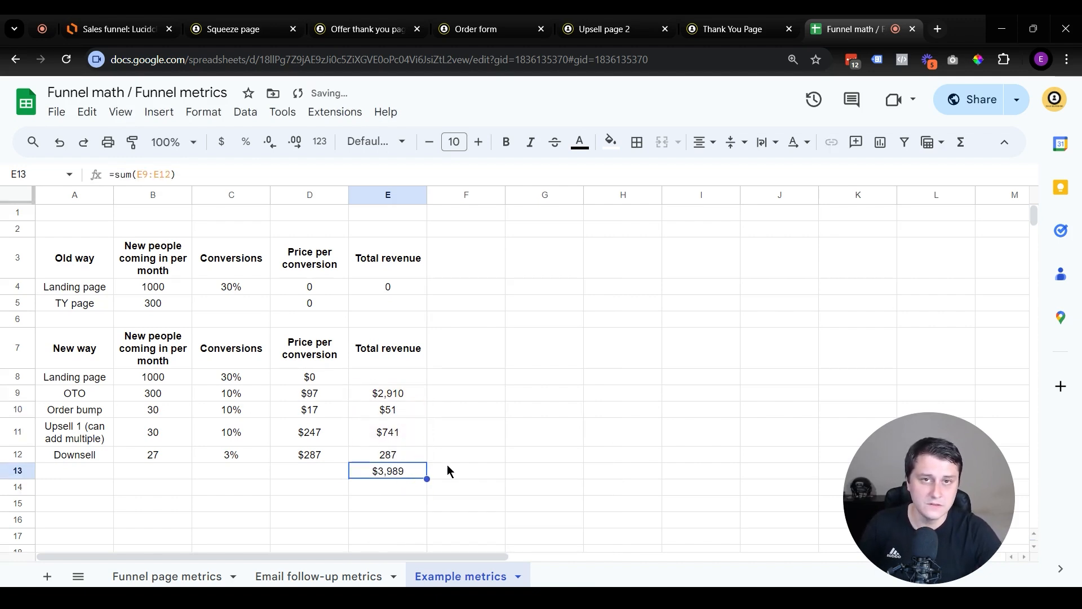
Review the old funnel's landing page and TY page rows for comparison with the new funnel
left_click(137, 290)
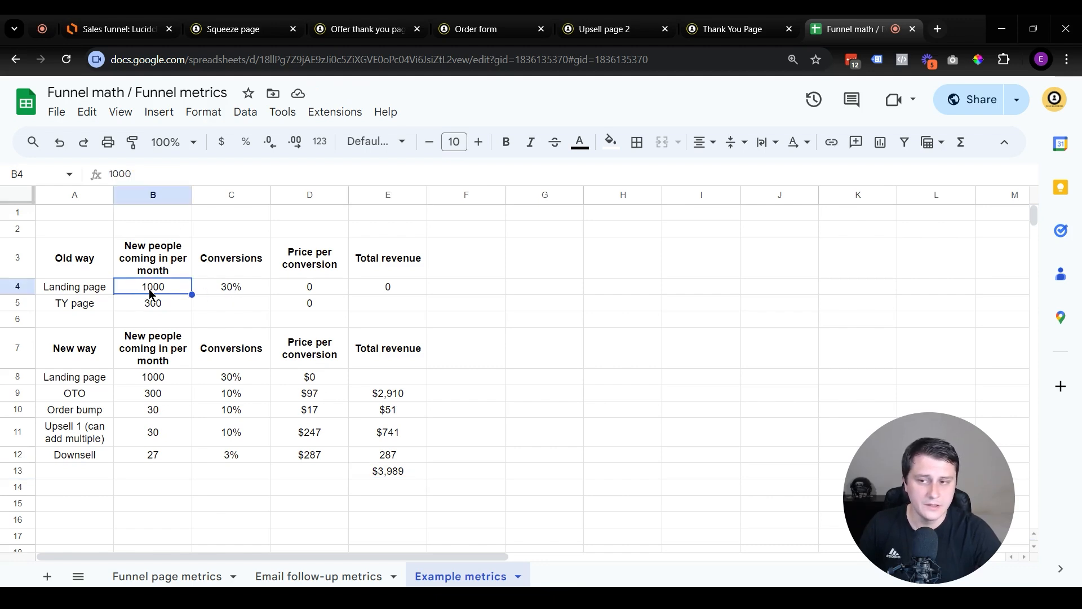
left_click_drag(155, 286, 386, 285)
left_click(279, 303)
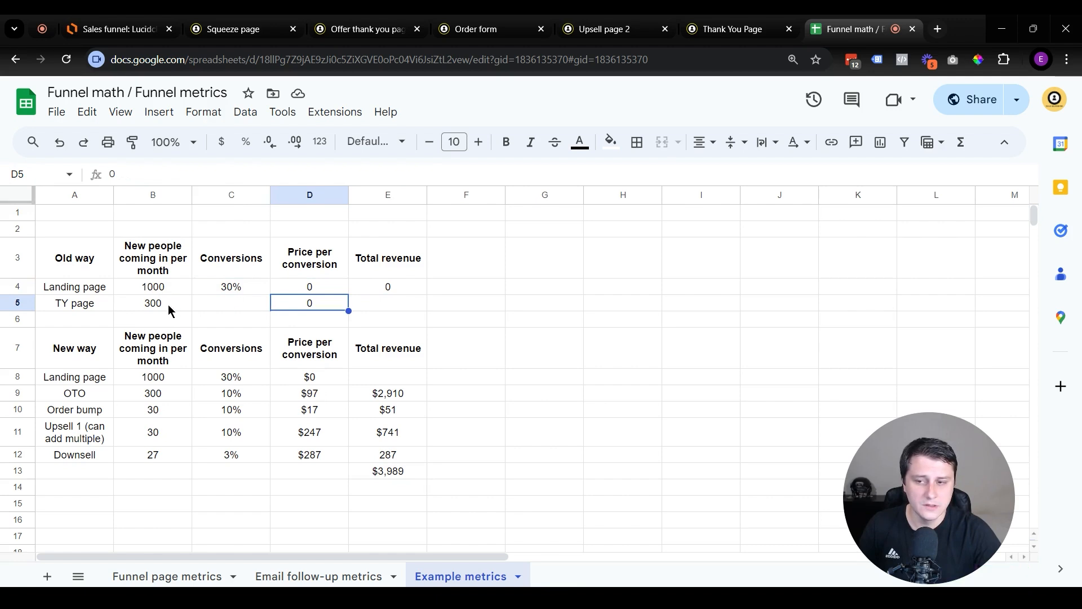
left_click_drag(141, 303, 471, 302)
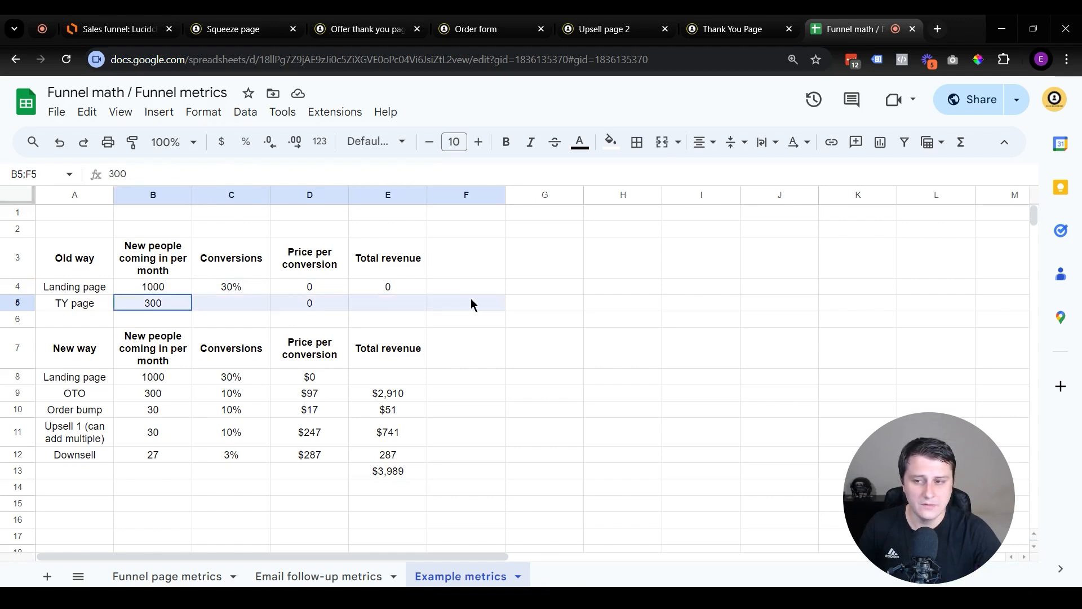
Examine the new funnel's rows, their prices per conversion and the total revenue in E13
left_click(805, 340)
left_click(544, 357)
left_click(387, 473)
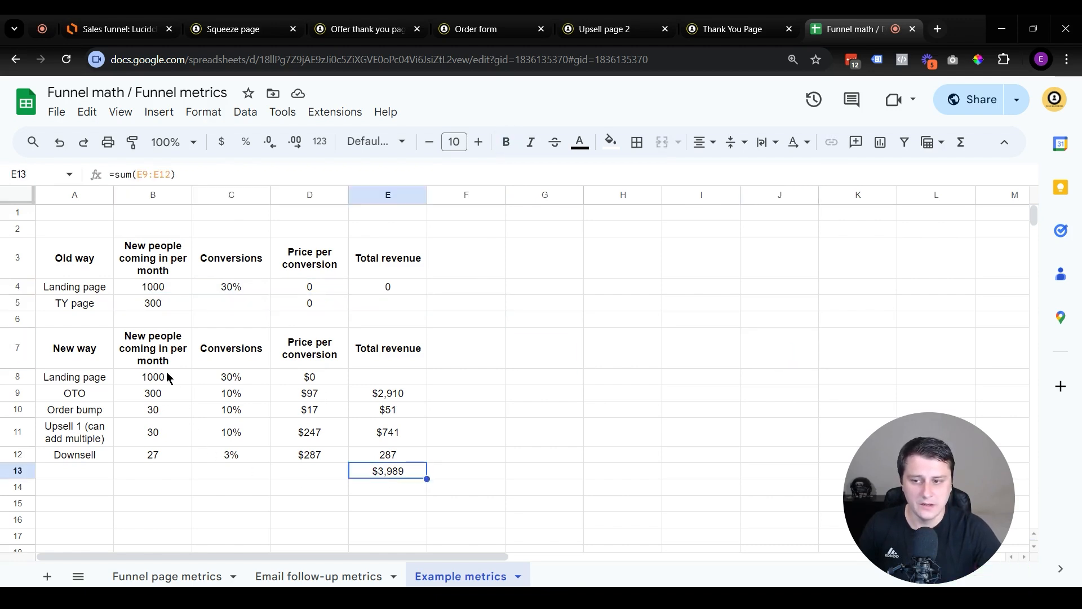
left_click_drag(163, 360, 445, 491)
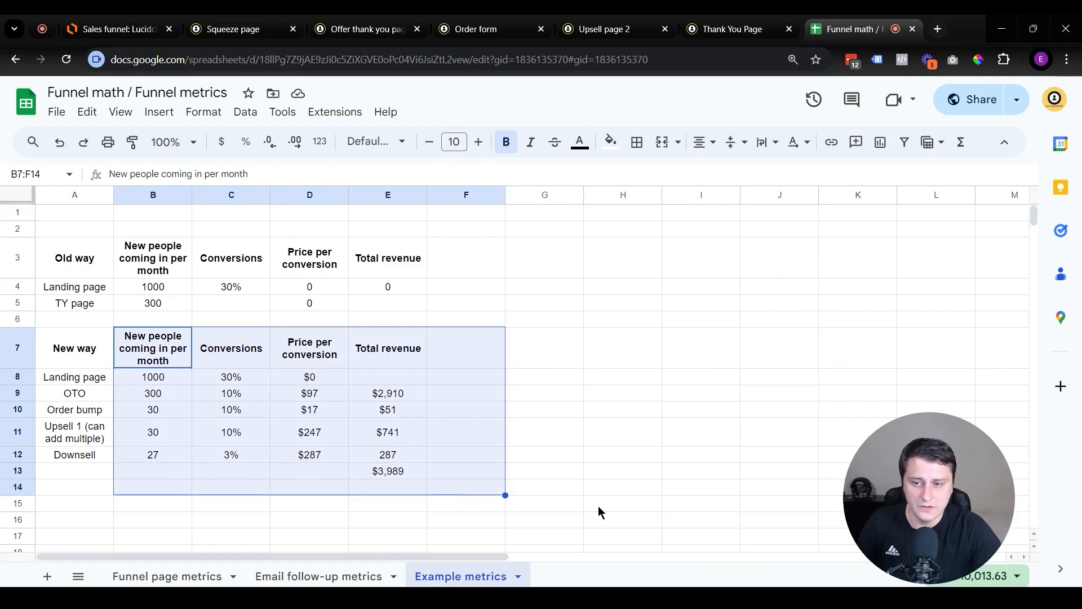
left_click(699, 465)
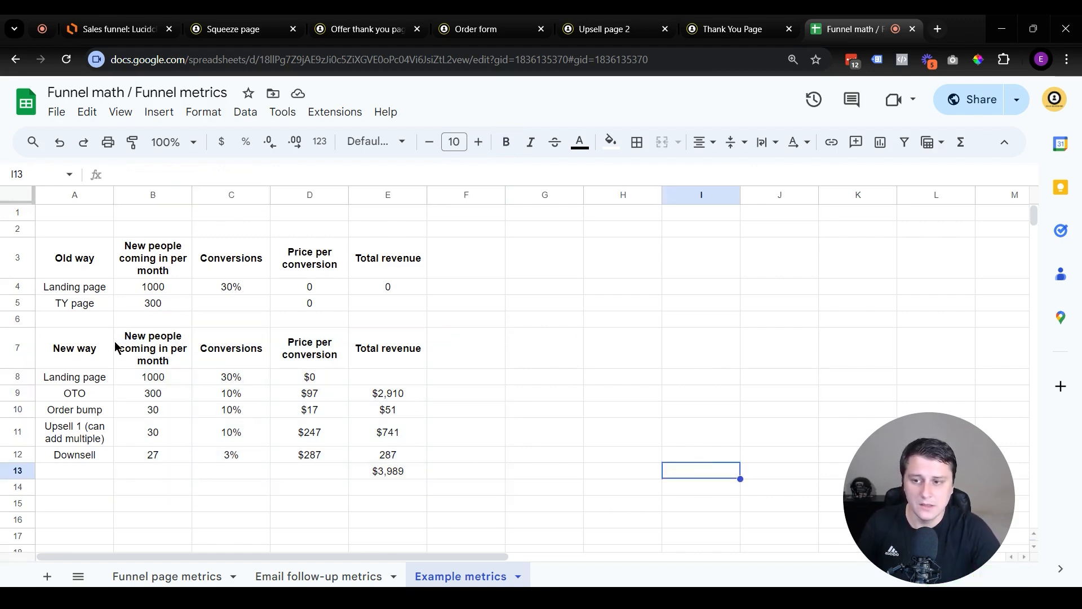
left_click_drag(112, 346, 418, 473)
left_click(552, 524)
left_click(404, 474)
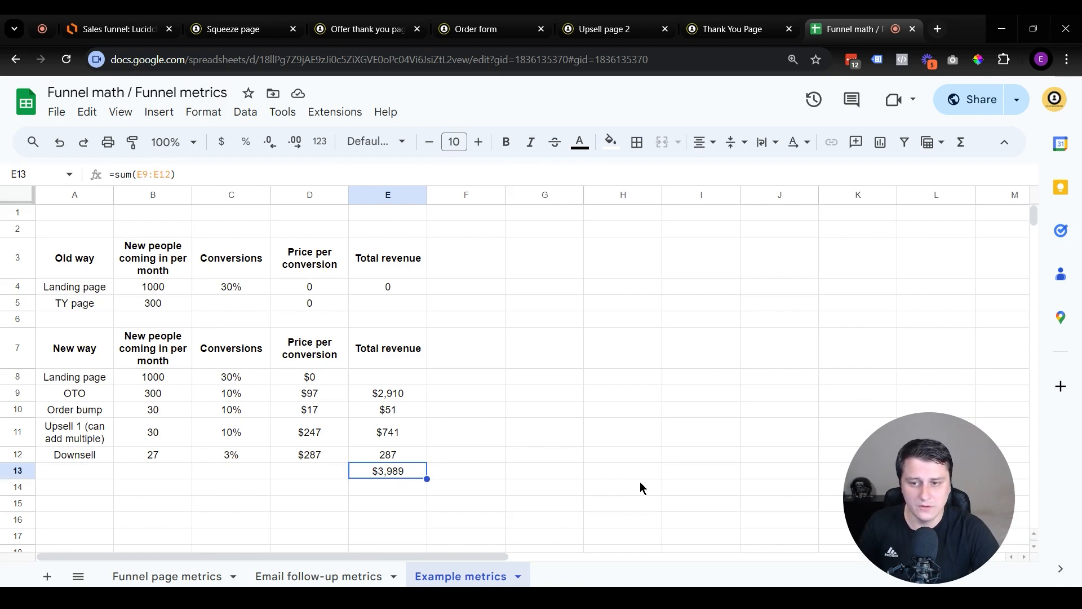
left_click(565, 470)
left_click(379, 470)
left_click(531, 430)
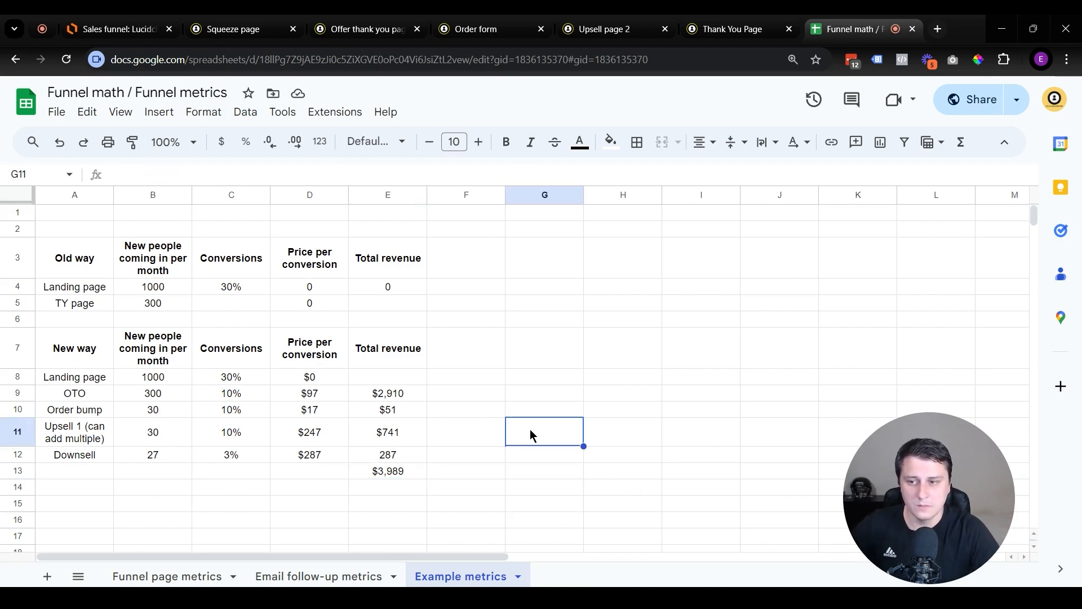
left_click(545, 392)
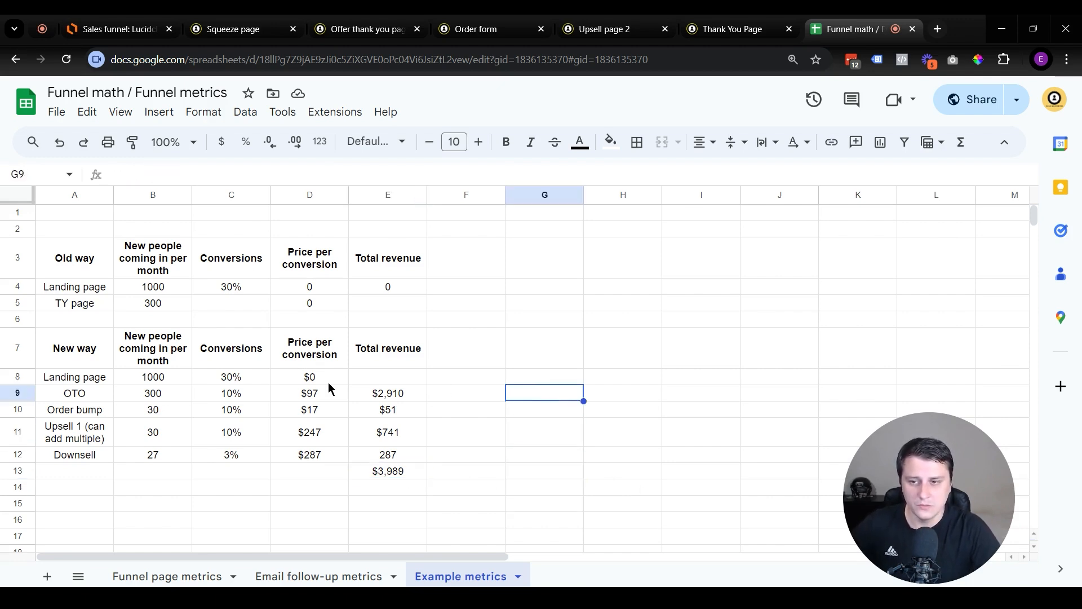
left_click_drag(324, 384, 324, 455)
left_click(487, 432)
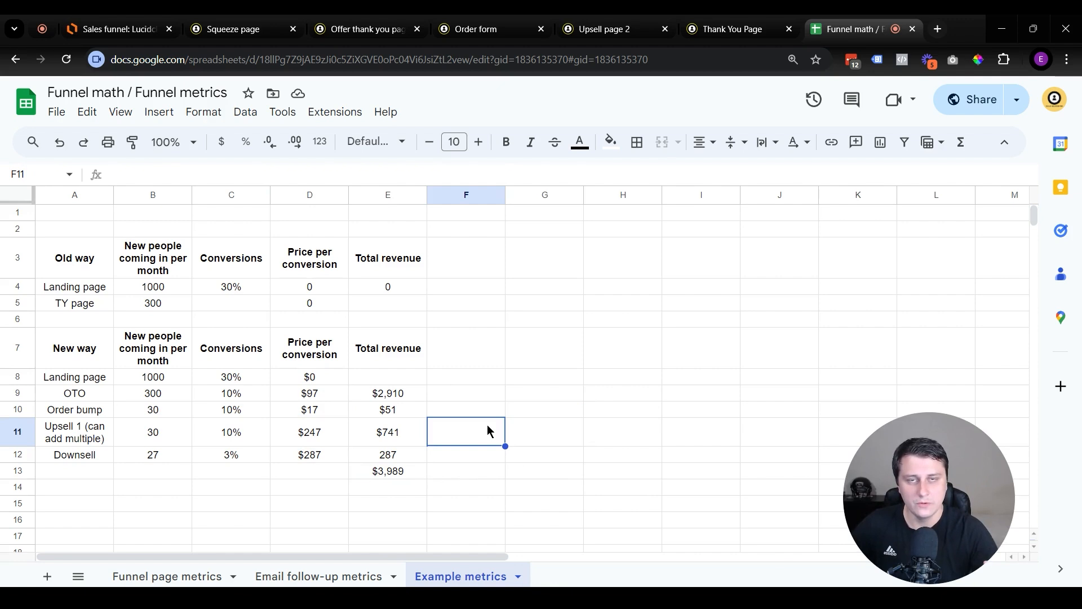
left_click_drag(79, 410, 384, 472)
left_click(652, 475)
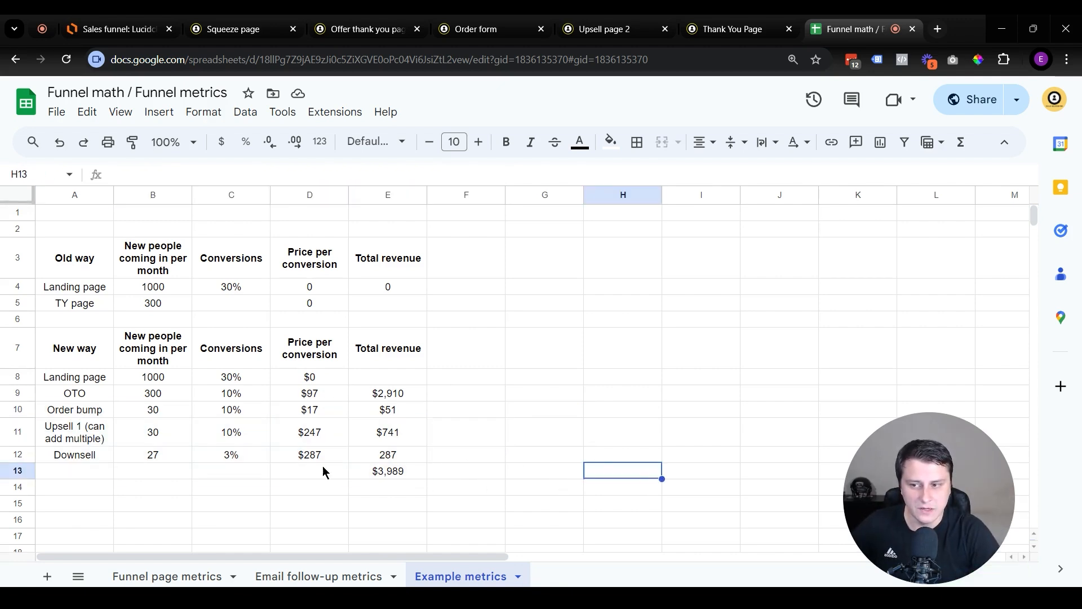
Insert a row above the new funnel's total in row 13 and label its cell A13 "Welcome"
right_click(30, 475)
left_click(158, 320)
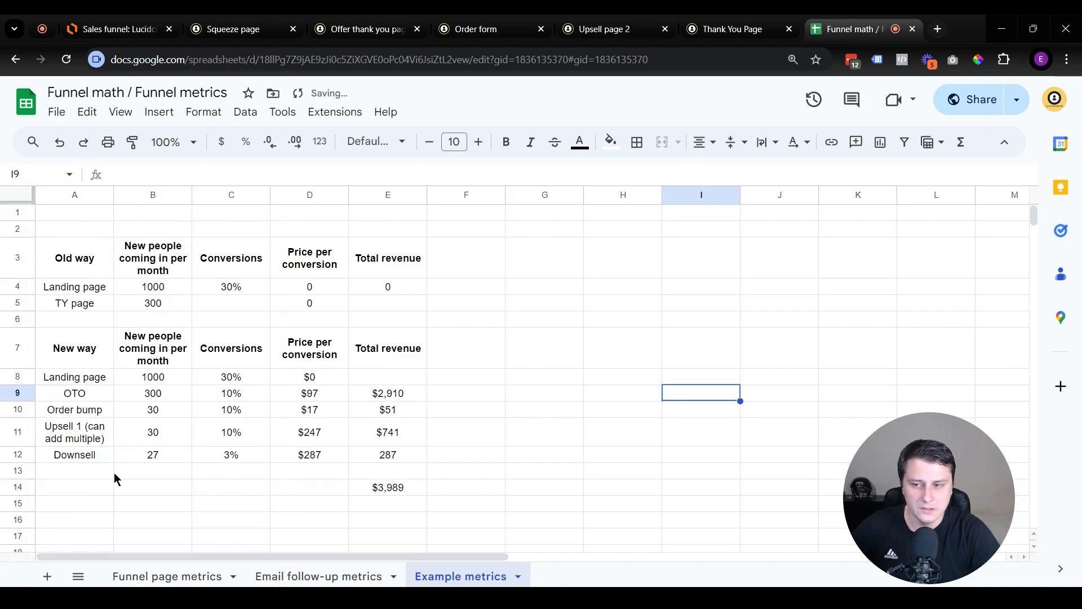
left_click(98, 477)
type("Welcome")
key("Return")
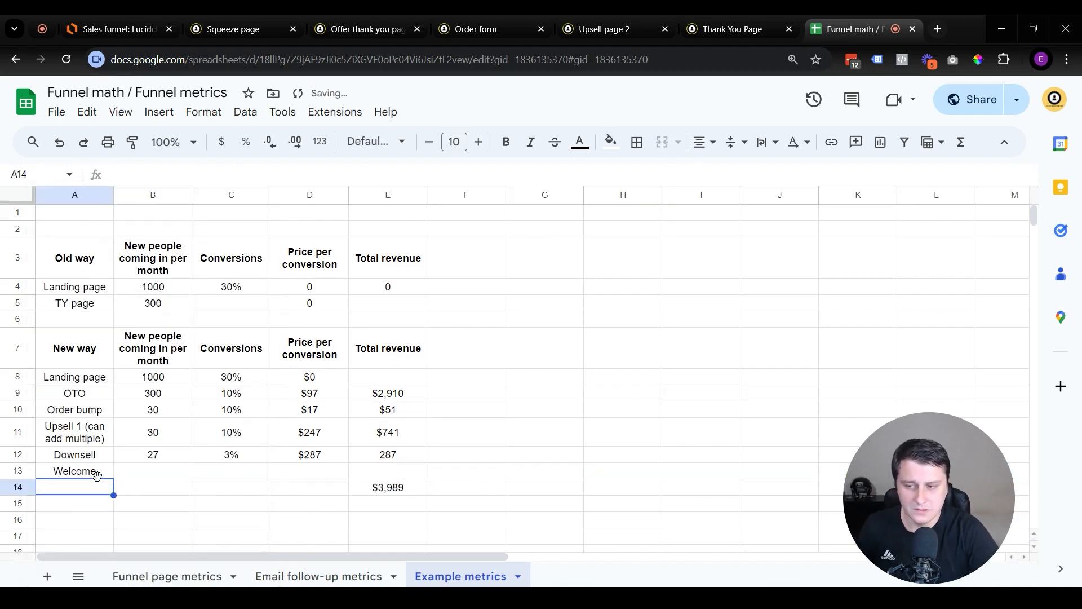
Enter the formula =2*98 as the Welcome row's total revenue in E13
key("Up")
key("Right")
key("Right")
key("Right")
key("Right")
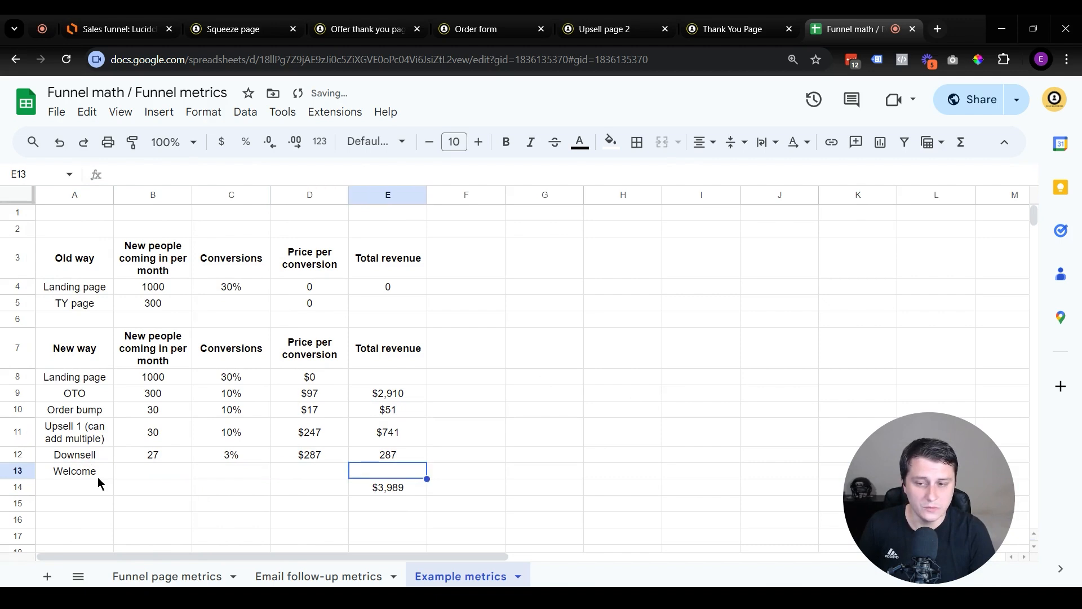
key("Left")
key("Up")
key("Up")
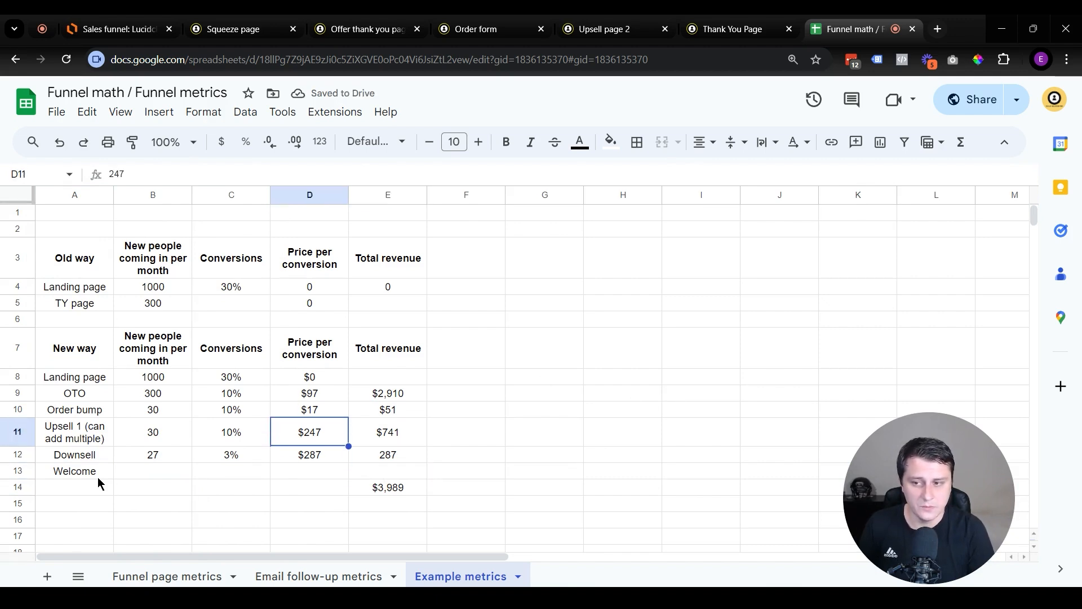
key("Up")
key("Up")
key("Down")
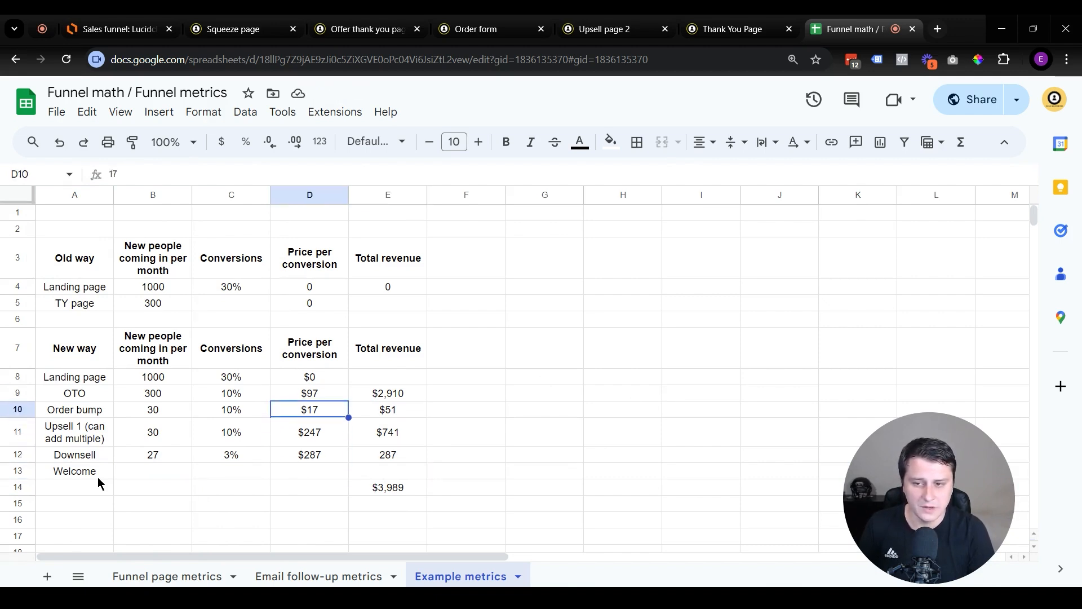
key("Down")
key("Down")
key("Right")
key("Down")
type("=2*87")
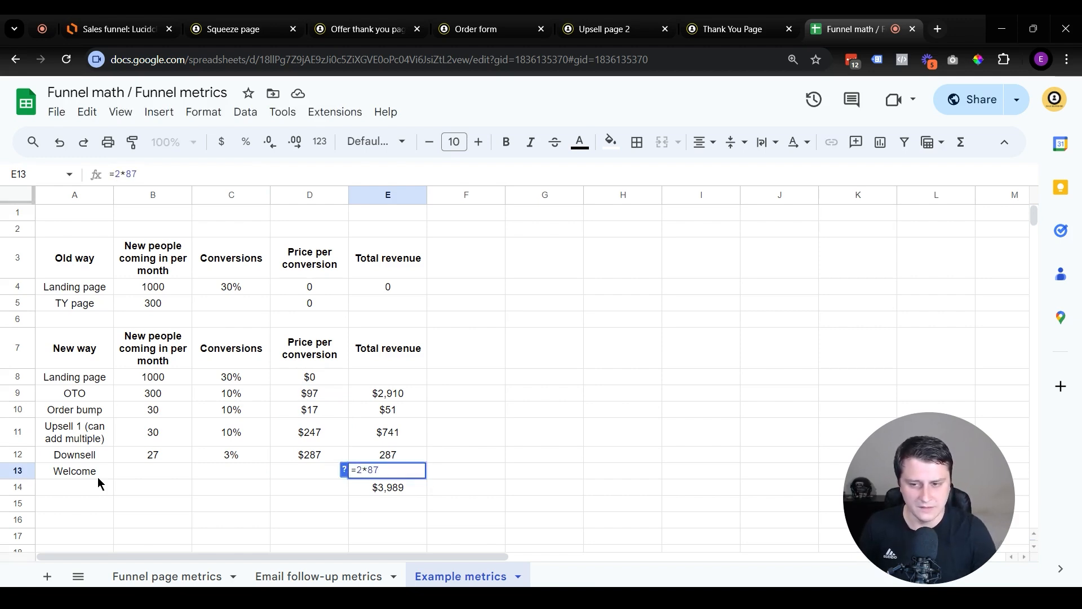
key("BackSpace")
key("BackSpace")
type("98")
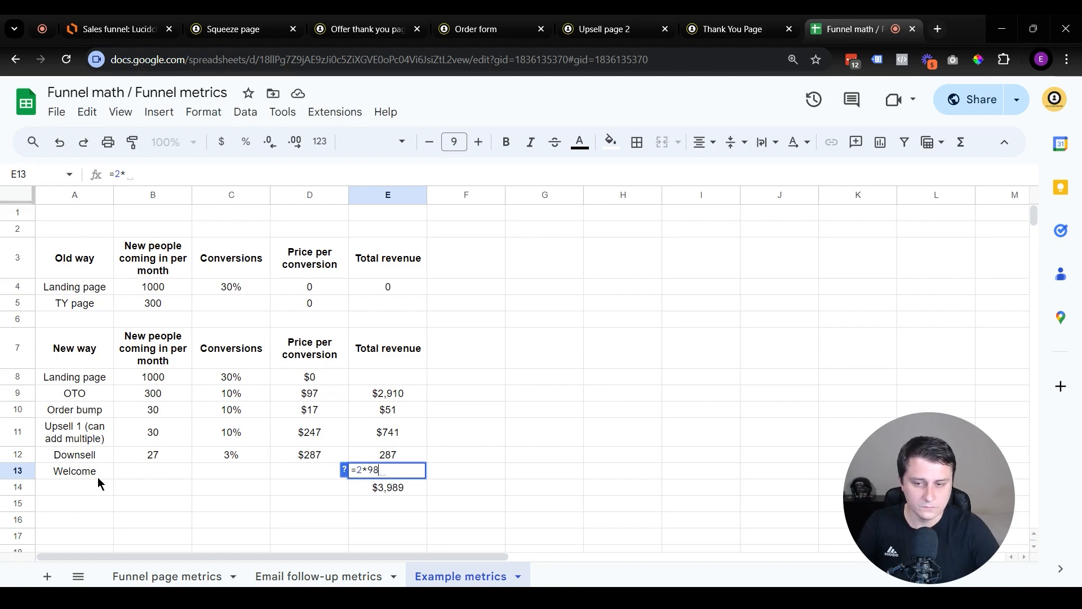
key("Return")
key("Up")
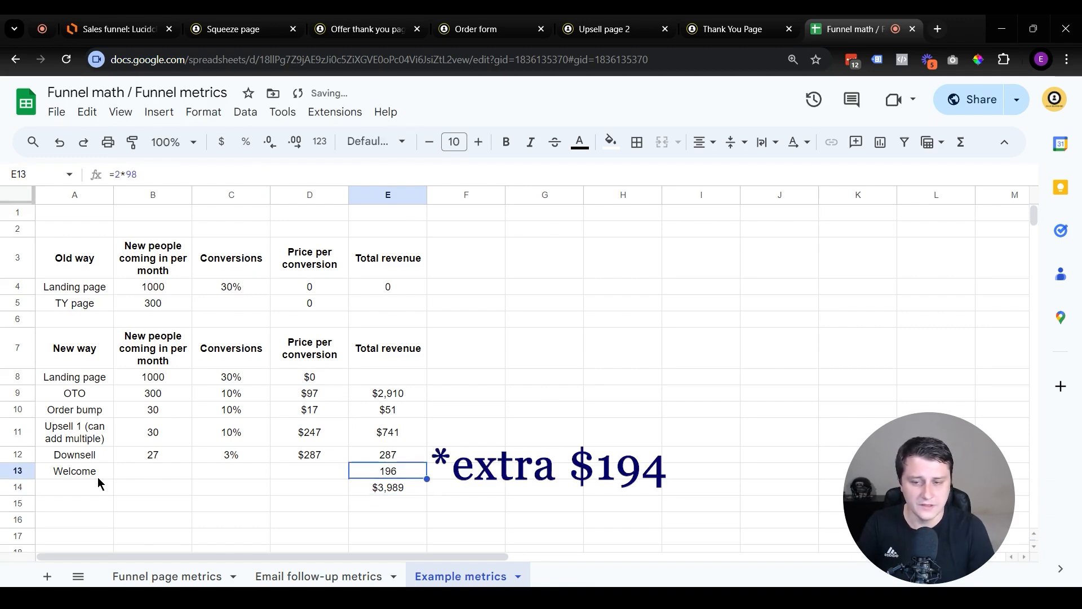
Extend the new funnel's total in E14 to include the Welcome row with =sum(E9:E13)
key("Down")
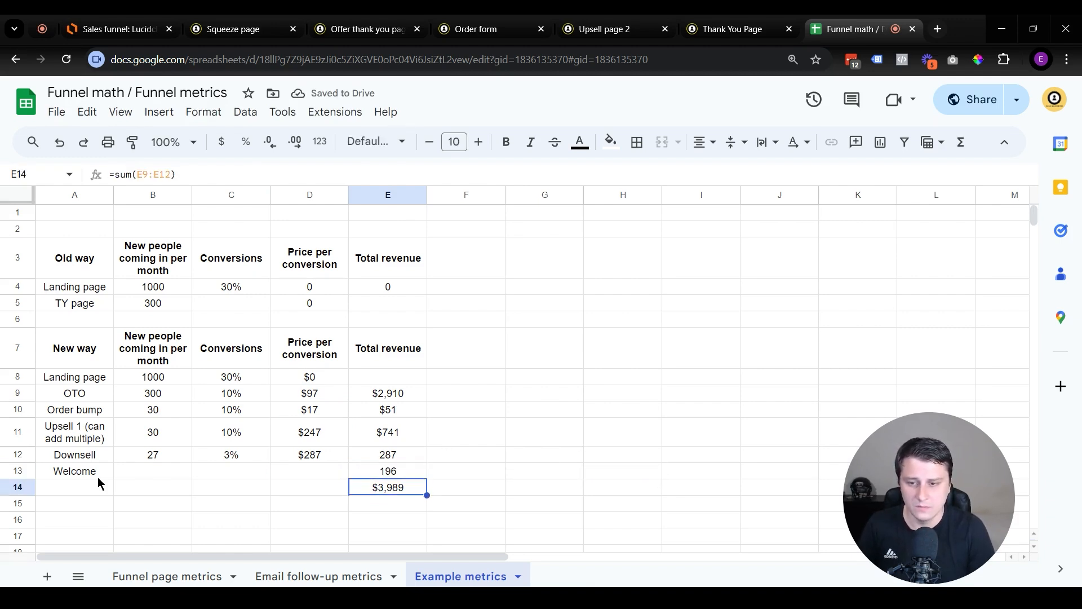
key("Return")
key("Left")
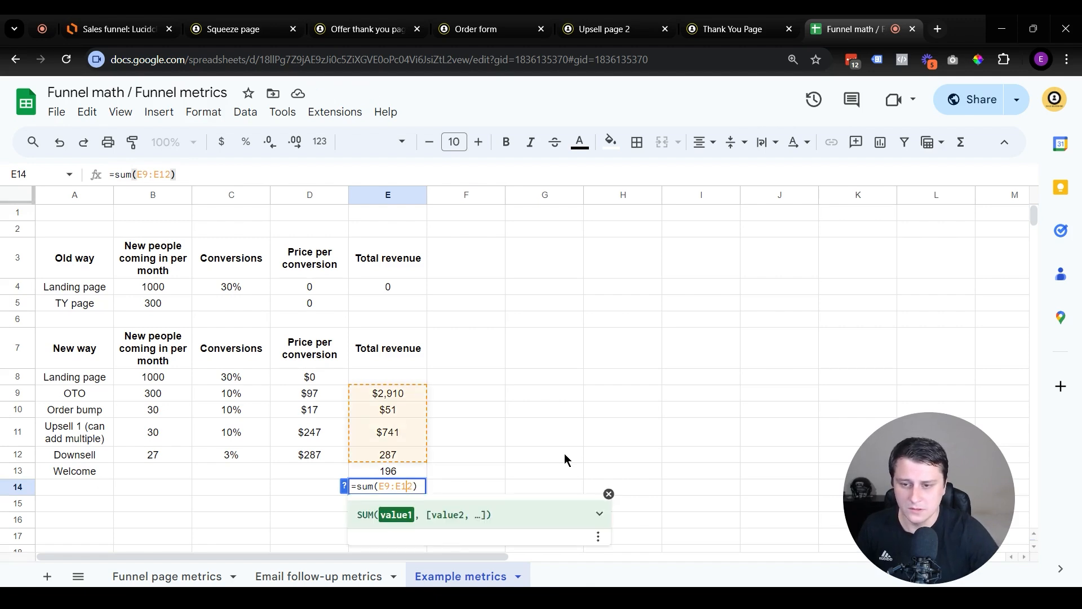
key("BackSpace")
type("3")
key("Return")
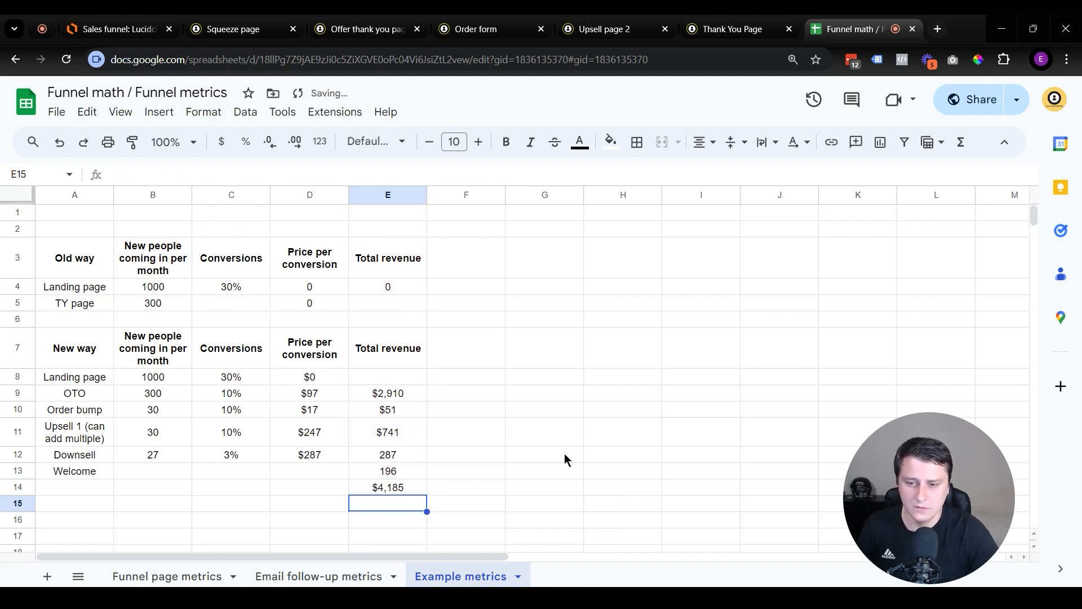
Review the new funnel's revenue total, the OTO row's figures and the rows from order bump to Welcome
key("Up")
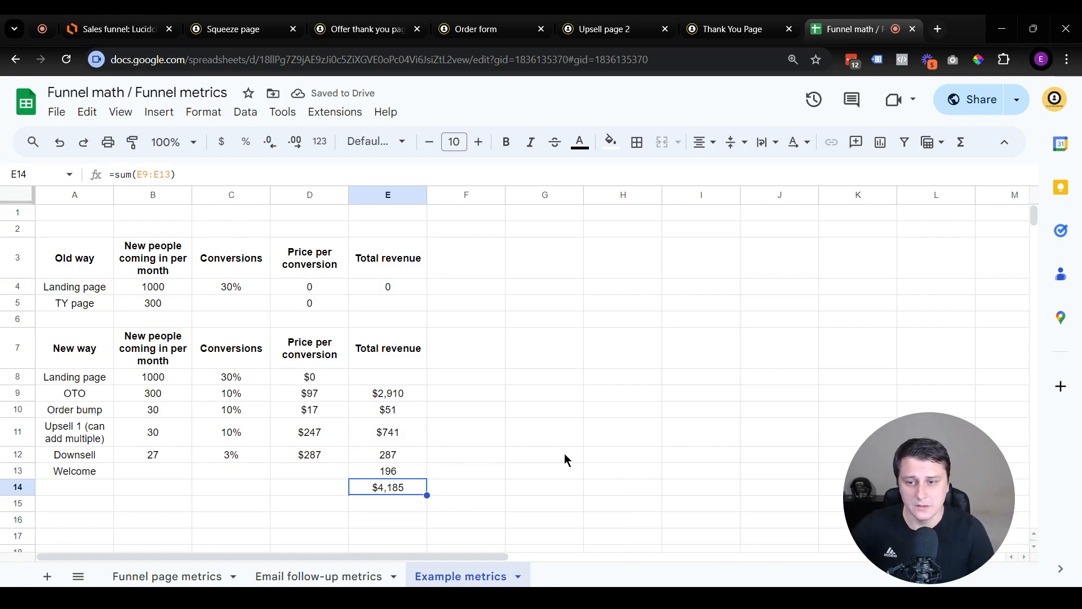
key("Up")
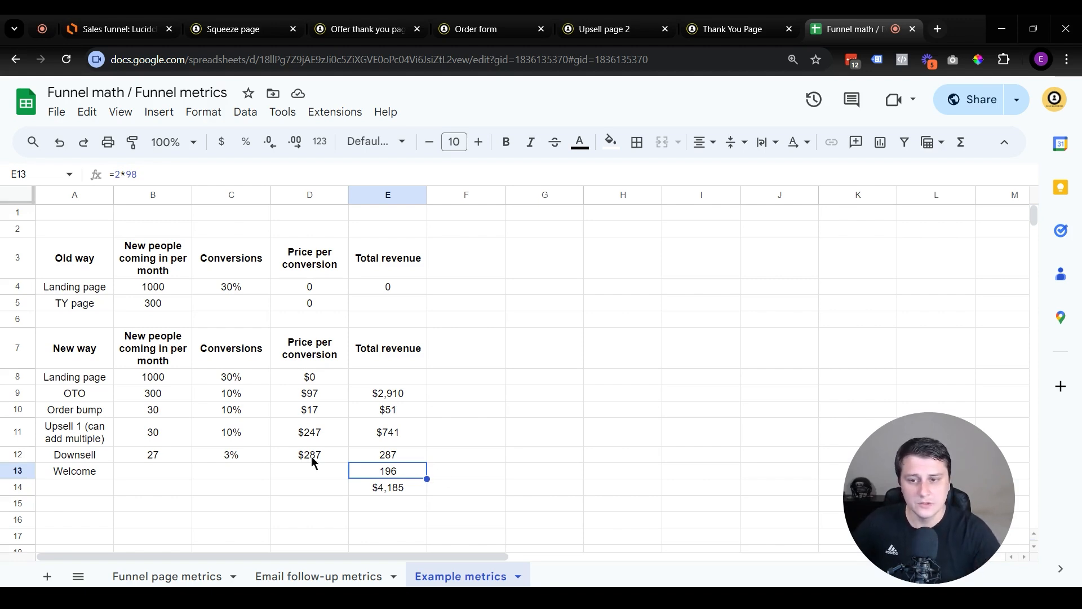
left_click_drag(596, 493, 596, 500)
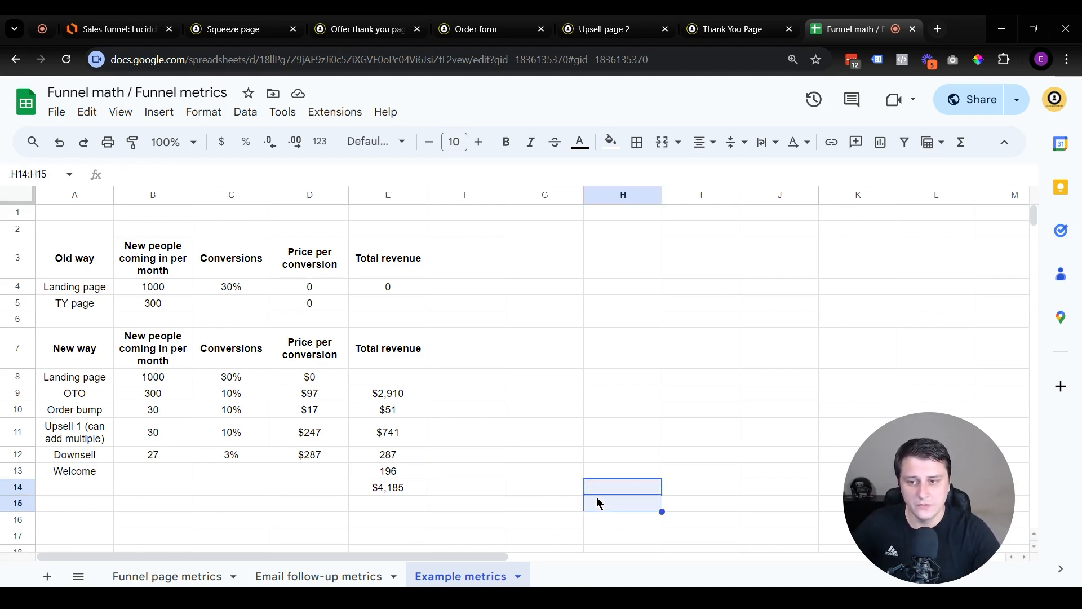
left_click(491, 270)
left_click(530, 378)
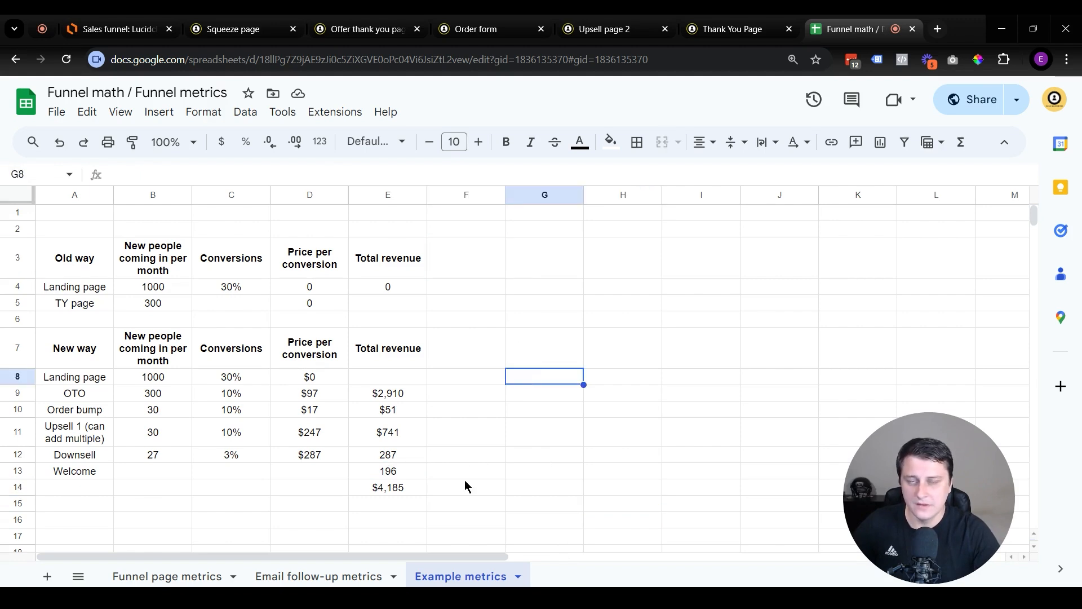
left_click(499, 442)
left_click(476, 389)
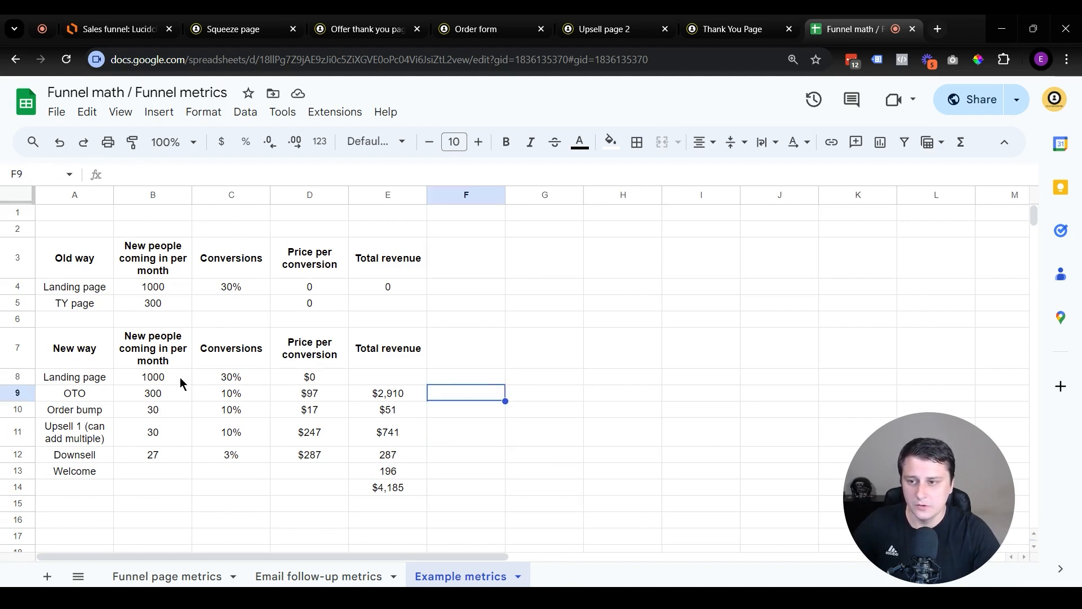
left_click(100, 397)
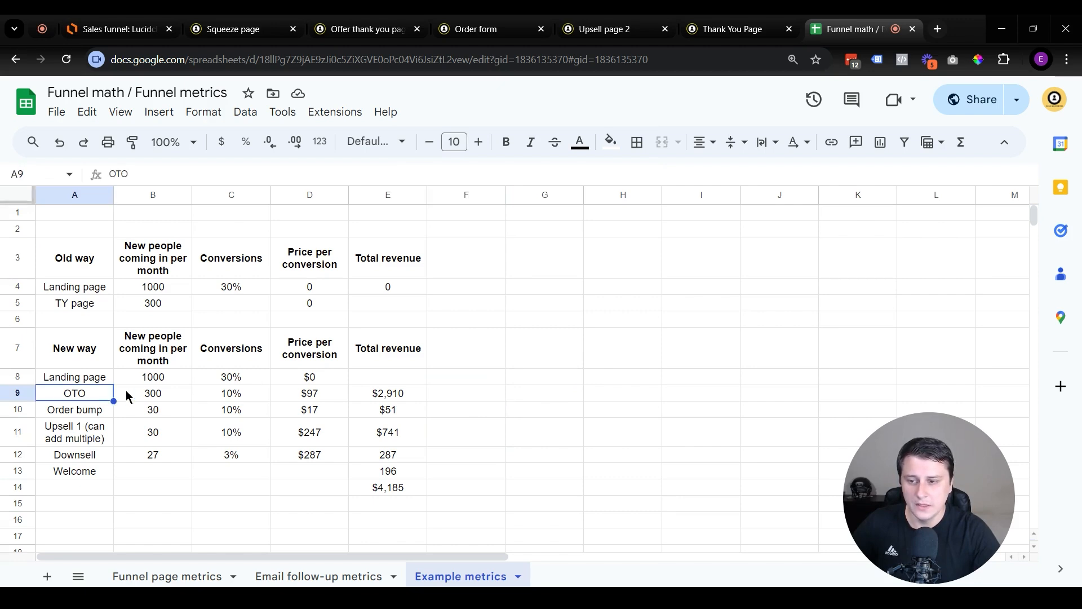
left_click(228, 393)
left_click(479, 393)
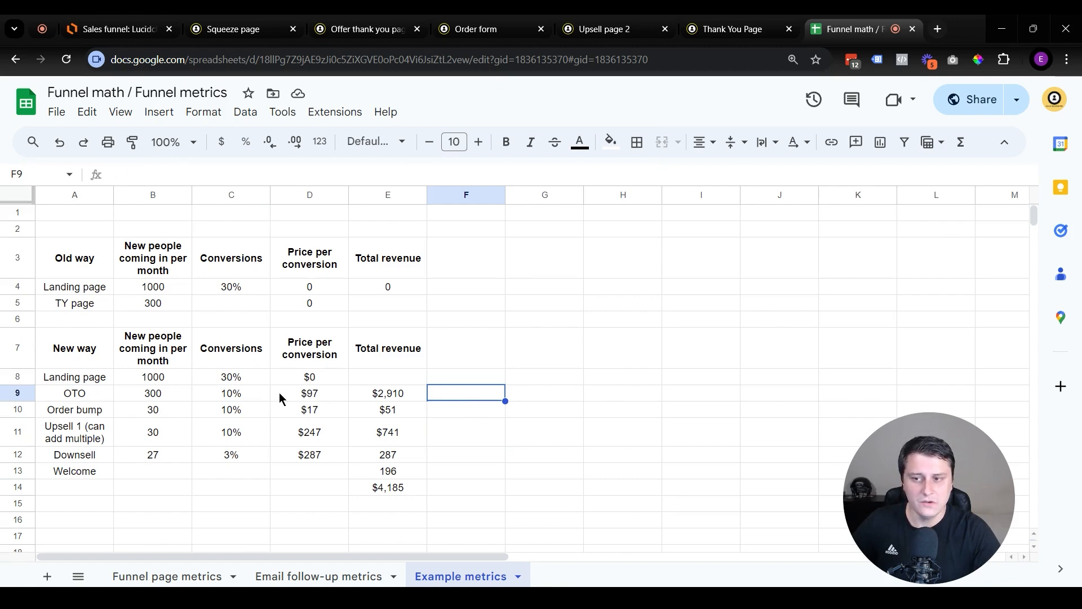
left_click_drag(62, 394, 408, 394)
left_click_drag(101, 411, 387, 489)
left_click(660, 476)
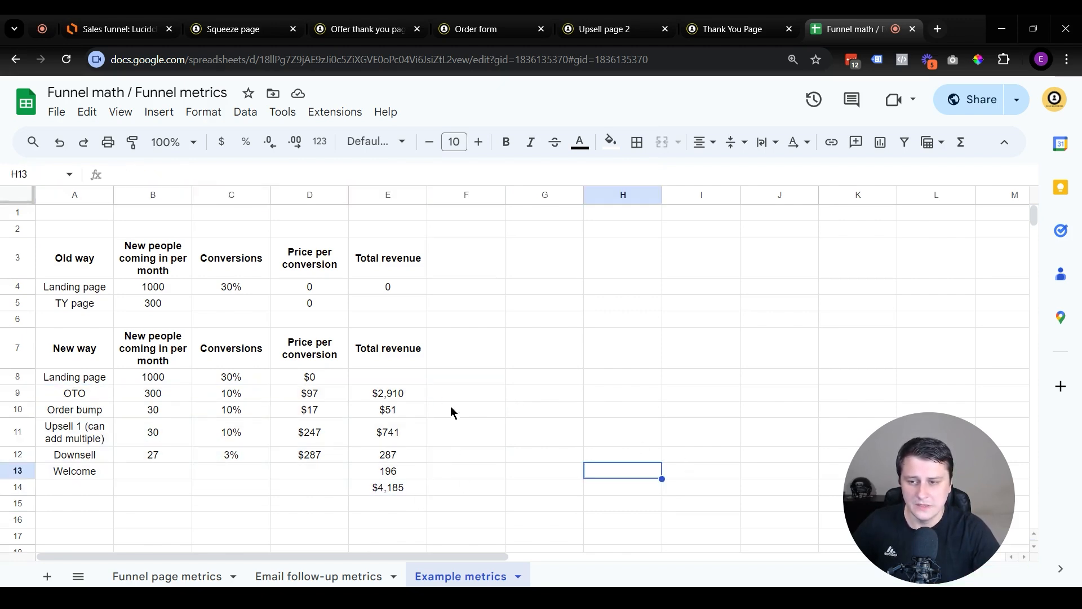
left_click(150, 394)
left_click(370, 390)
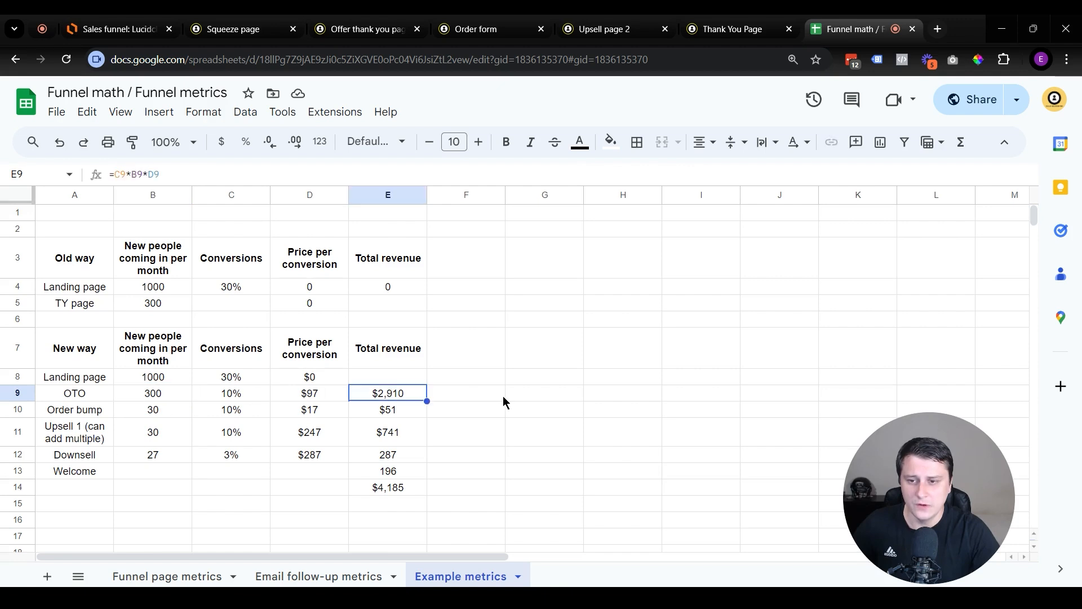
Add the column header "Revenue per lead" in F7 of the new funnel's table
left_click(472, 359)
type("Revenue")
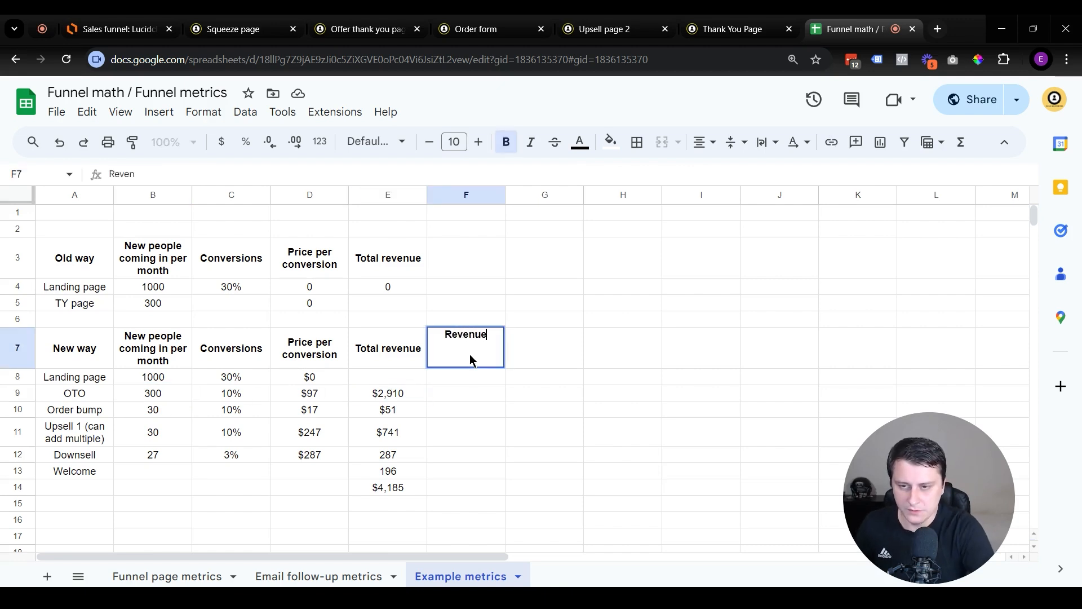
type(" per lead")
key("Return")
Calculate the OTO's revenue per lead in F9 with =E9/B9, leaving the suggested autofill for the other rows unused
key("Down")
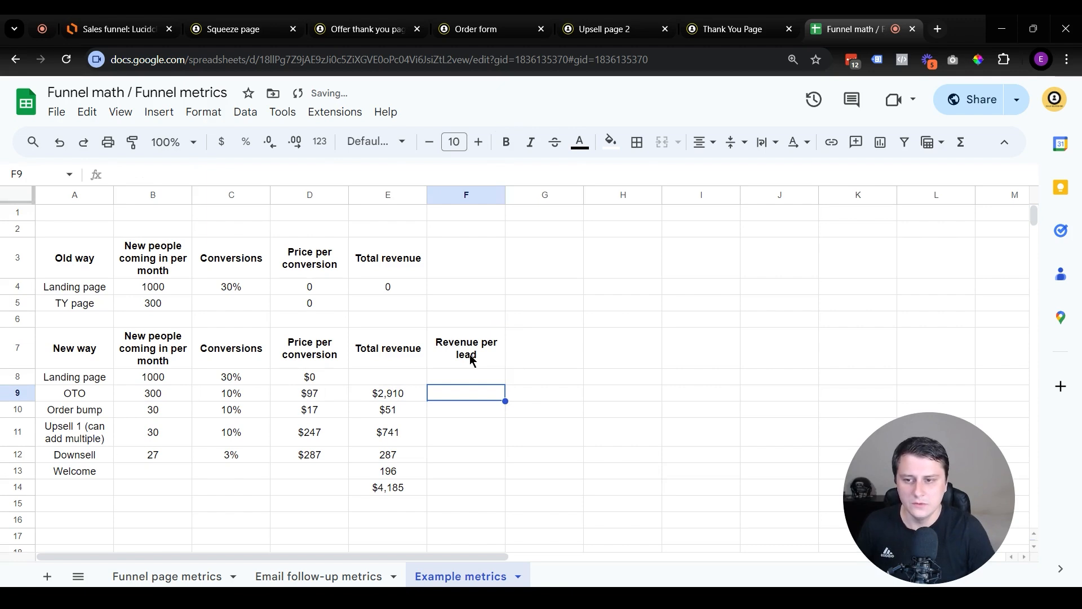
type("=")
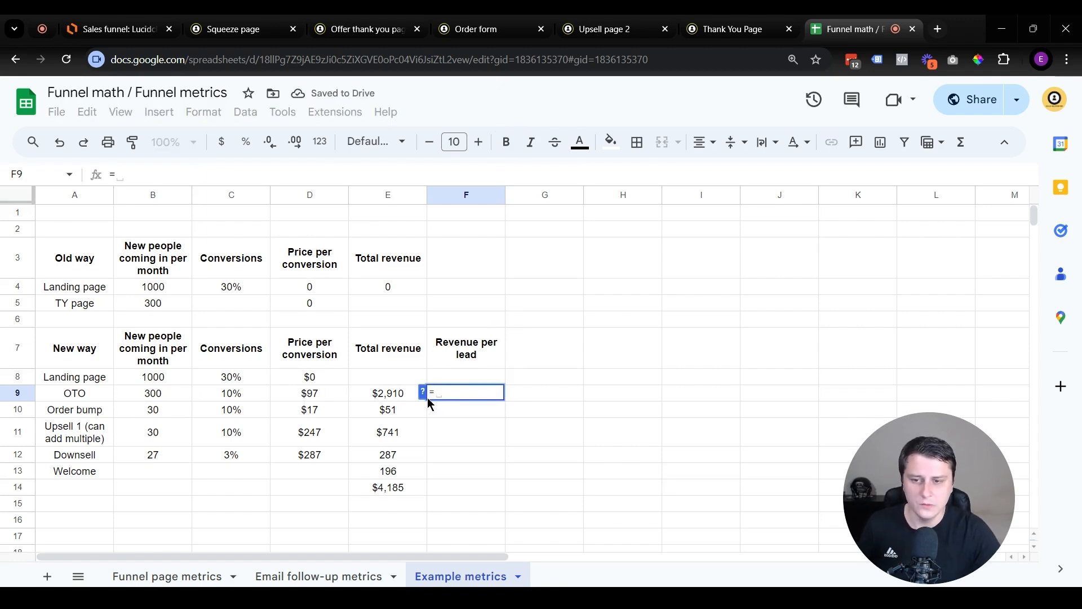
left_click(395, 395)
type("/")
left_click(155, 395)
key("Return")
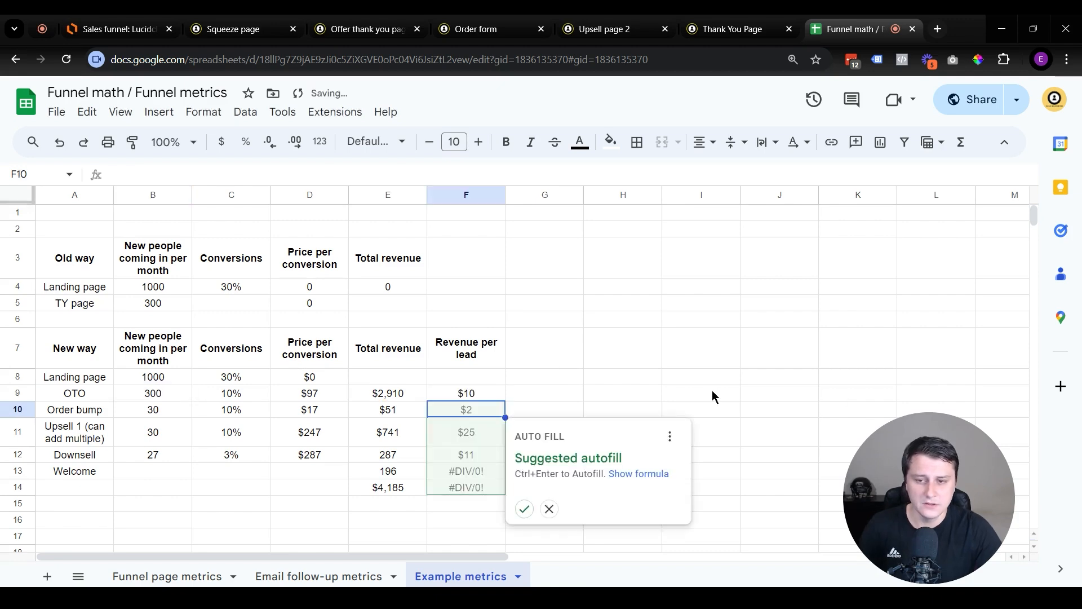
left_click(628, 382)
left_click(392, 397)
left_click(173, 394)
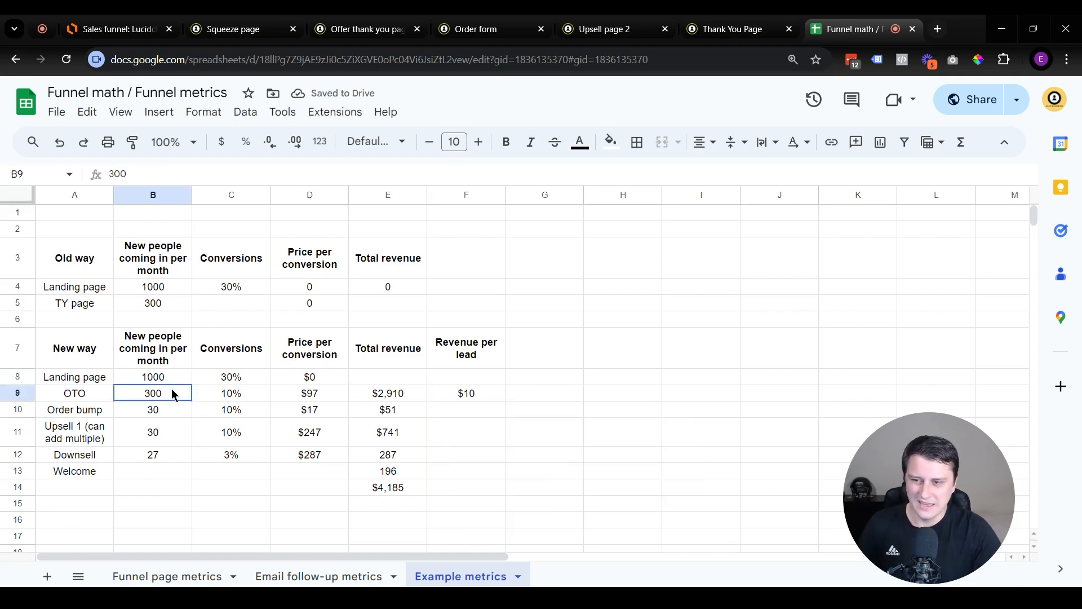
Show the OTO's revenue per lead in F9 with two decimal places
left_click(491, 393)
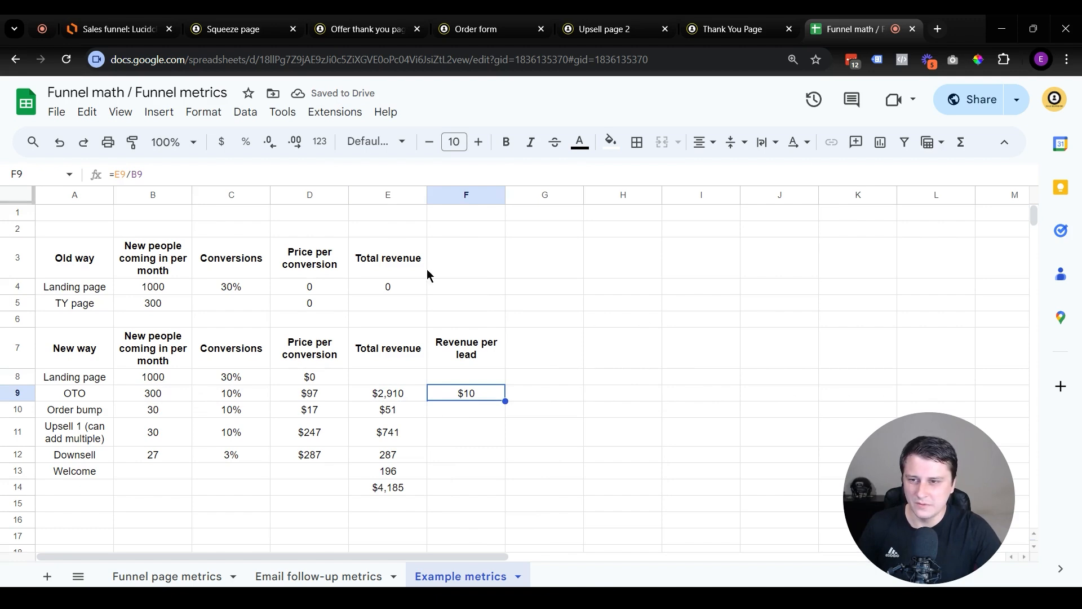
left_click(294, 143)
left_click(294, 142)
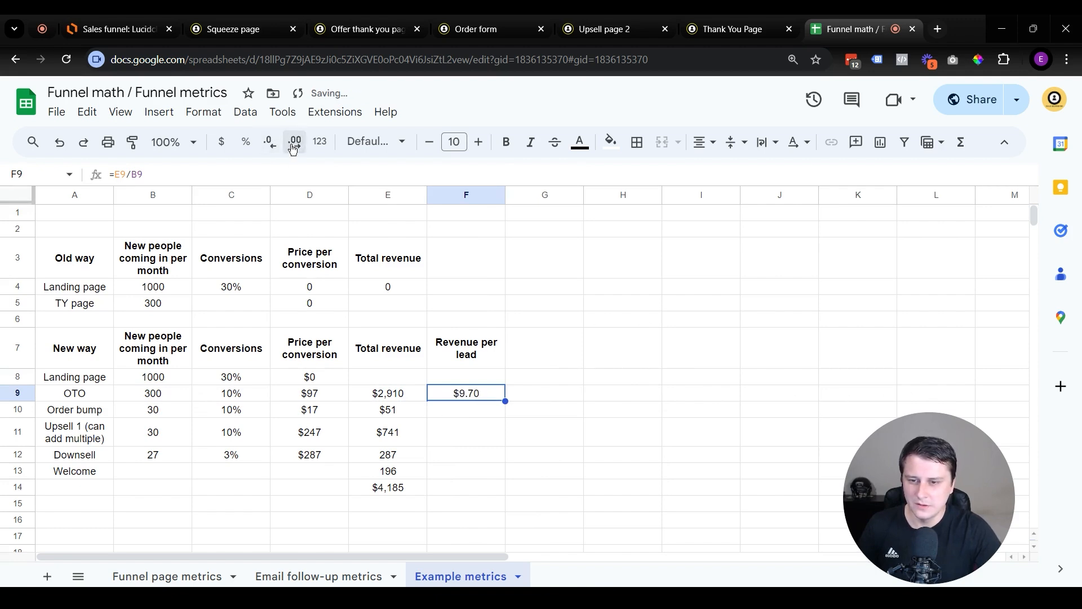
Calculate the order bump's revenue per lead in F10 with =E10/B9
left_click(631, 415)
left_click(480, 391)
left_click(737, 444)
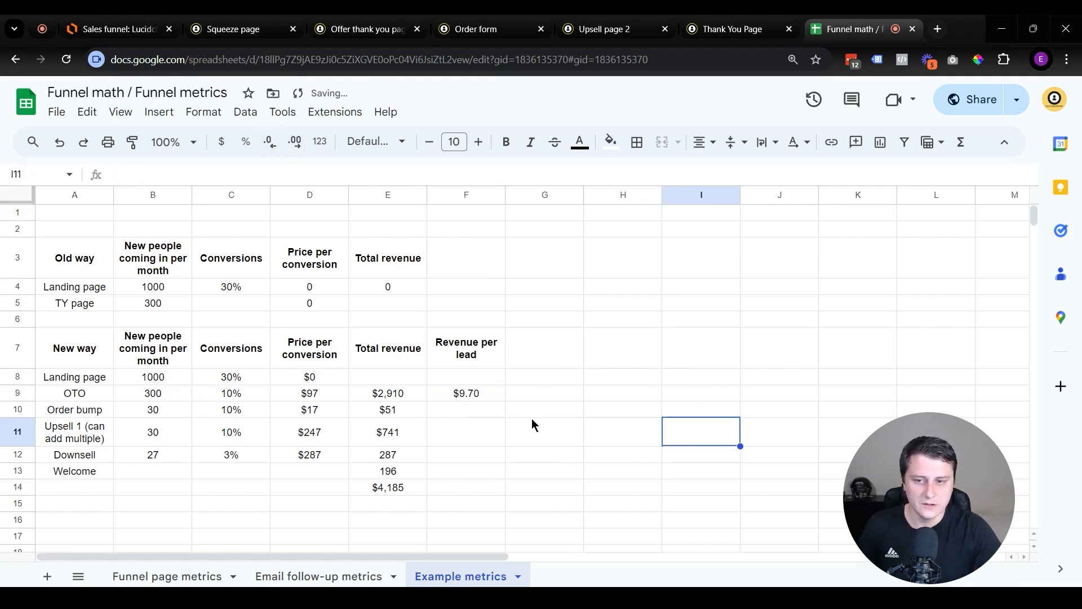
left_click_drag(171, 414, 412, 416)
left_click(620, 455)
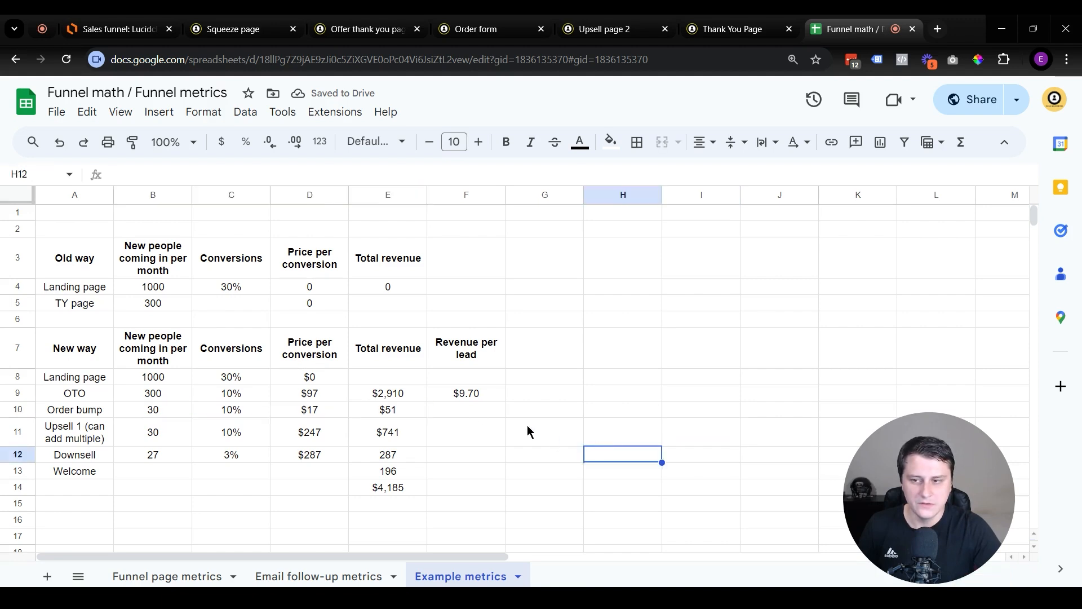
left_click(475, 424)
left_click(468, 411)
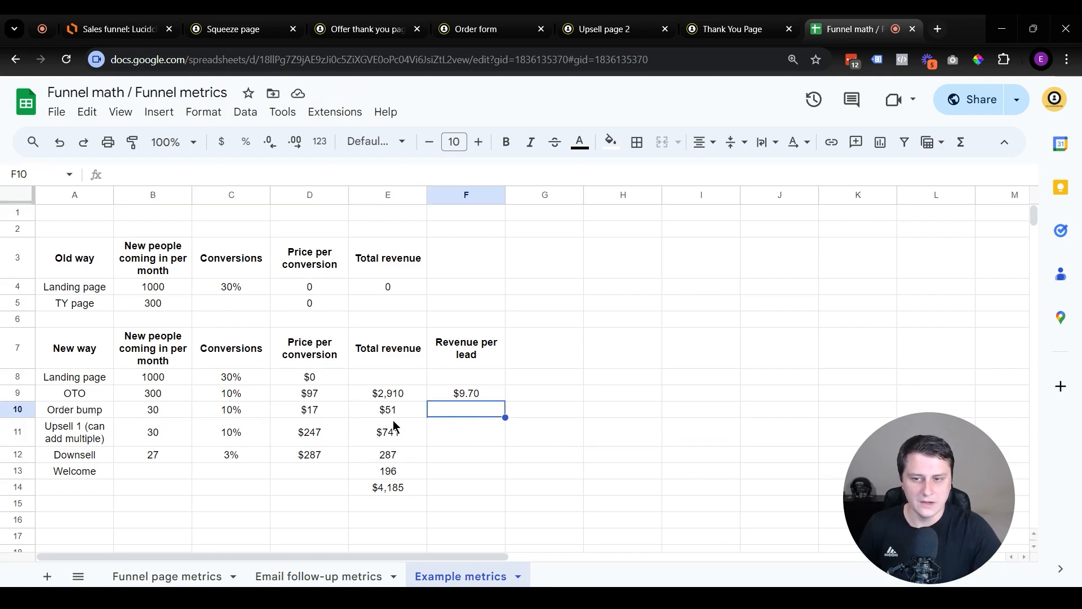
type("=")
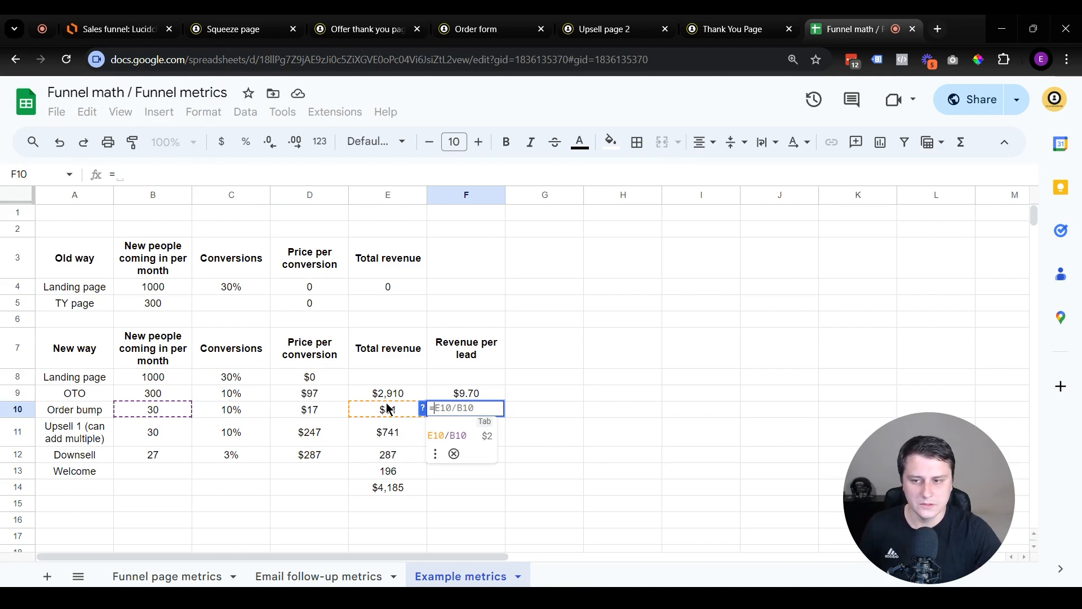
left_click(388, 411)
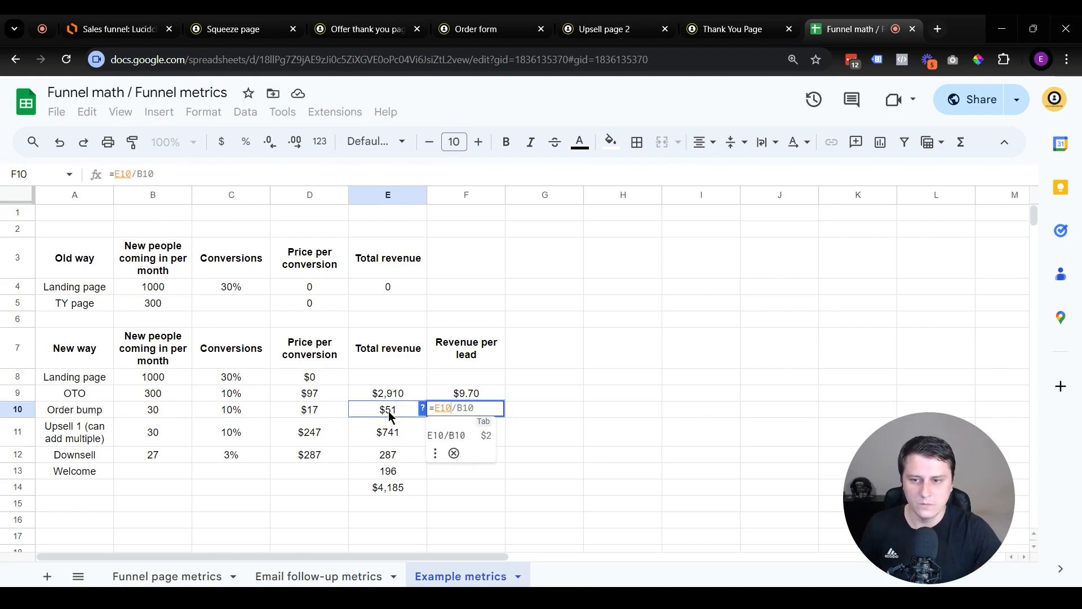
type("/")
left_click(179, 395)
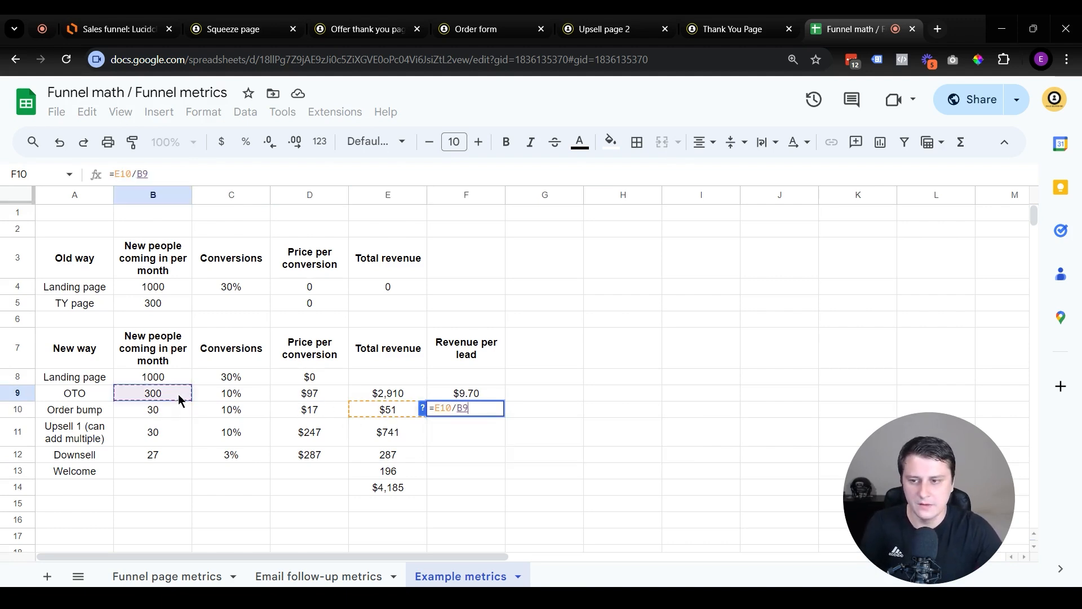
key("Return")
Show the revenue per lead cells F9:F14 as dollar amounts with two decimal places
left_click(499, 413)
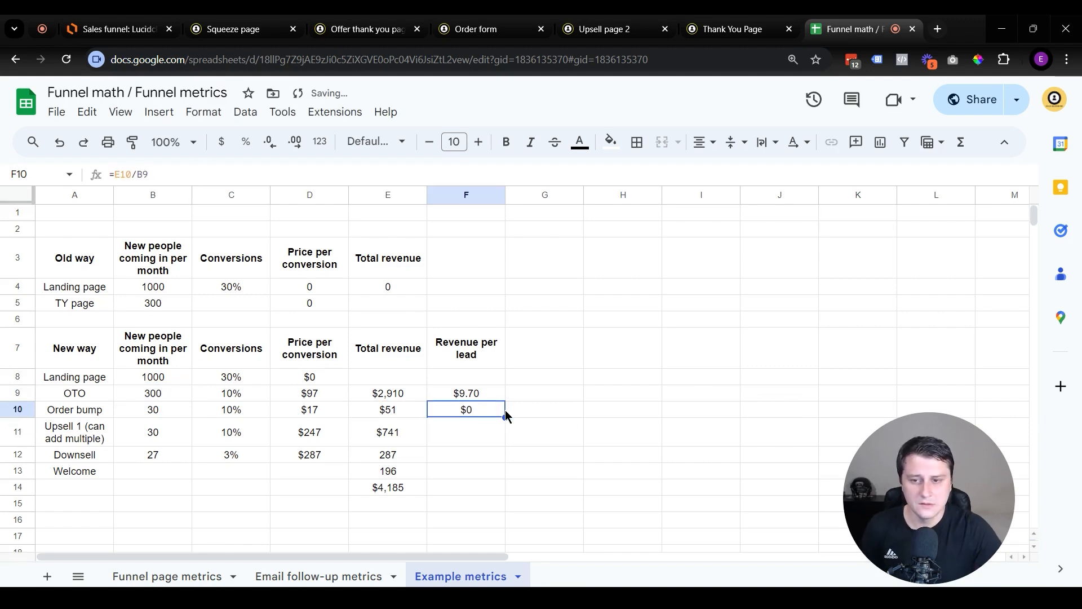
left_click_drag(482, 390, 479, 488)
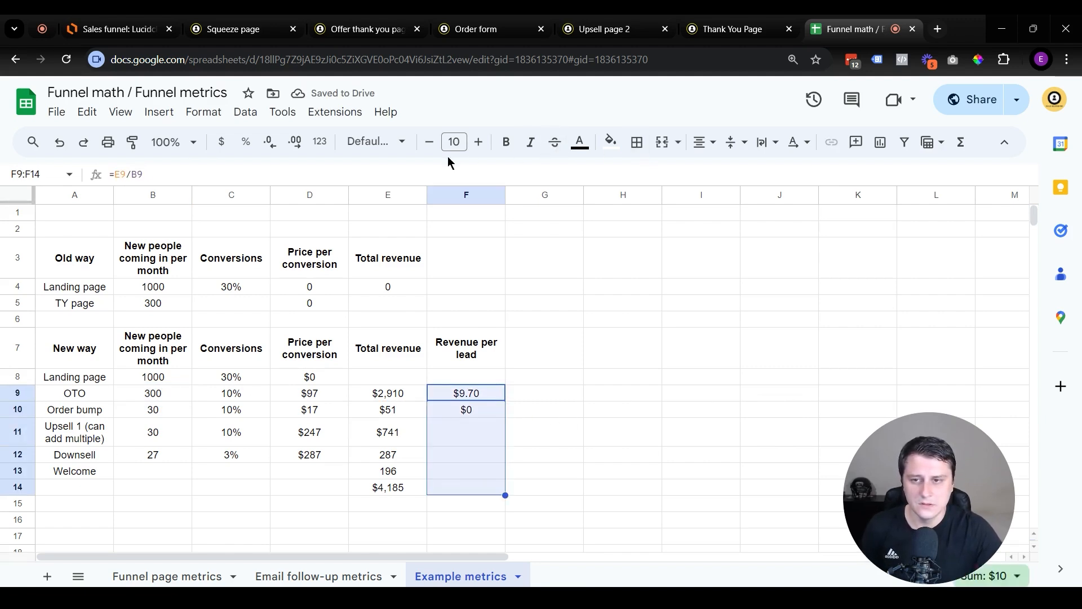
left_click(631, 441)
left_click(441, 404)
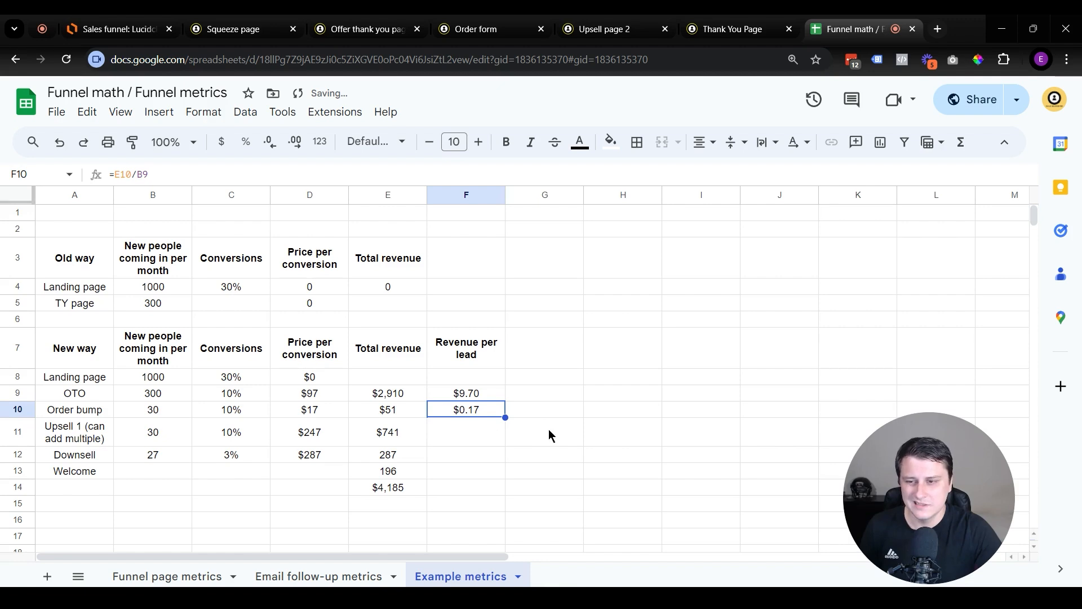
left_click(628, 434)
left_click(469, 411)
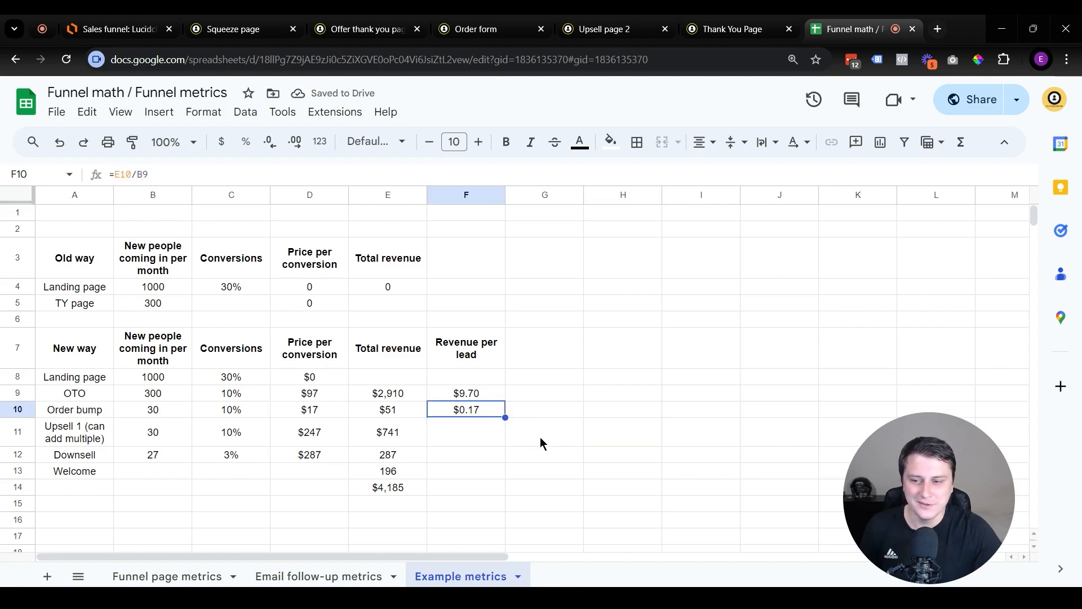
Calculate the upsell's revenue per lead in F11 with =E11/B9
left_click(486, 433)
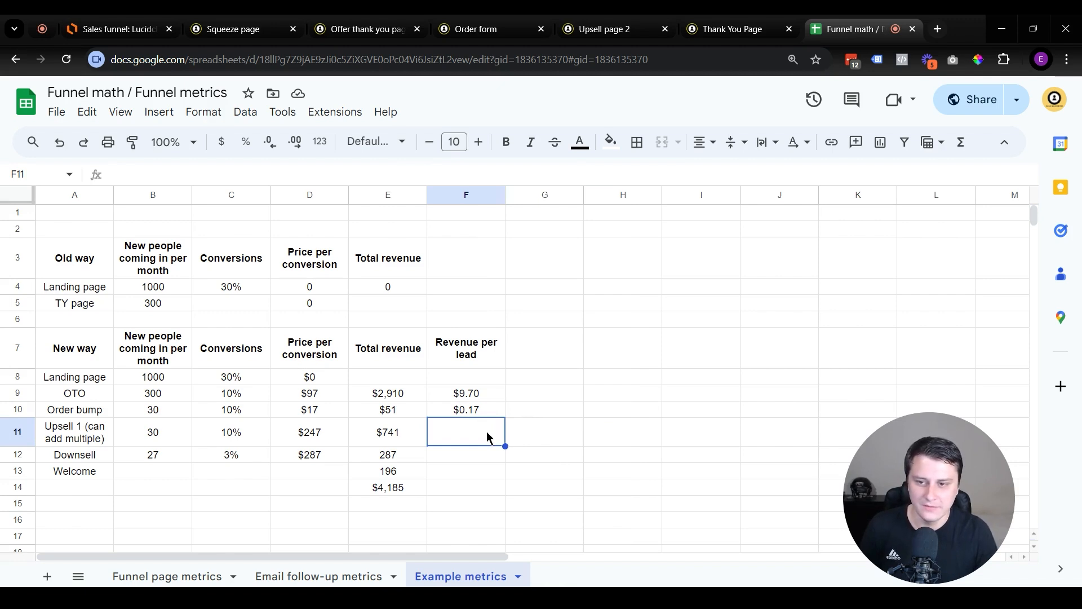
type("=")
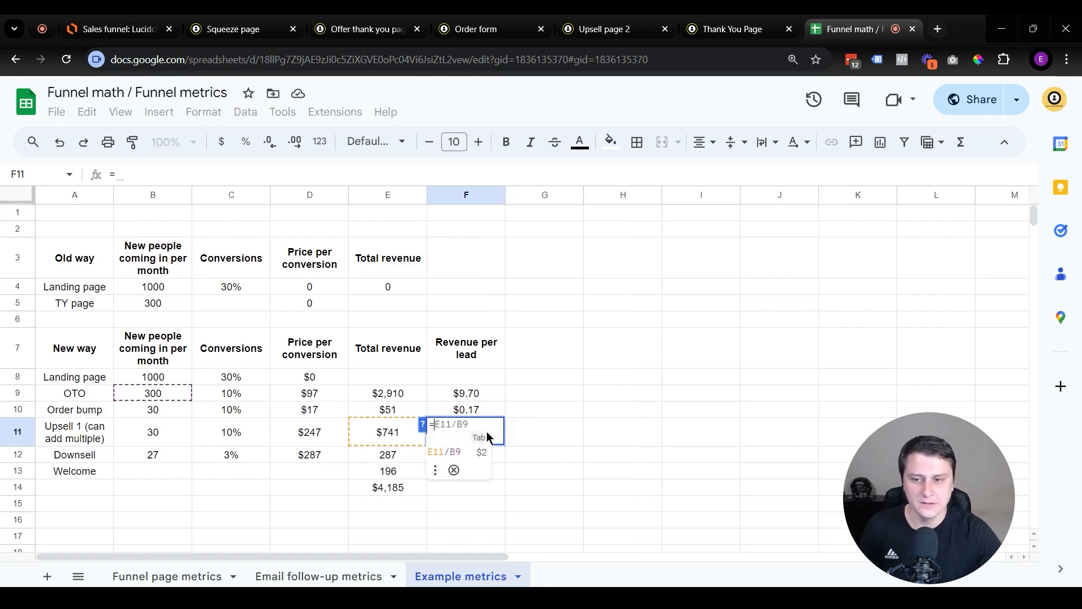
left_click(376, 440)
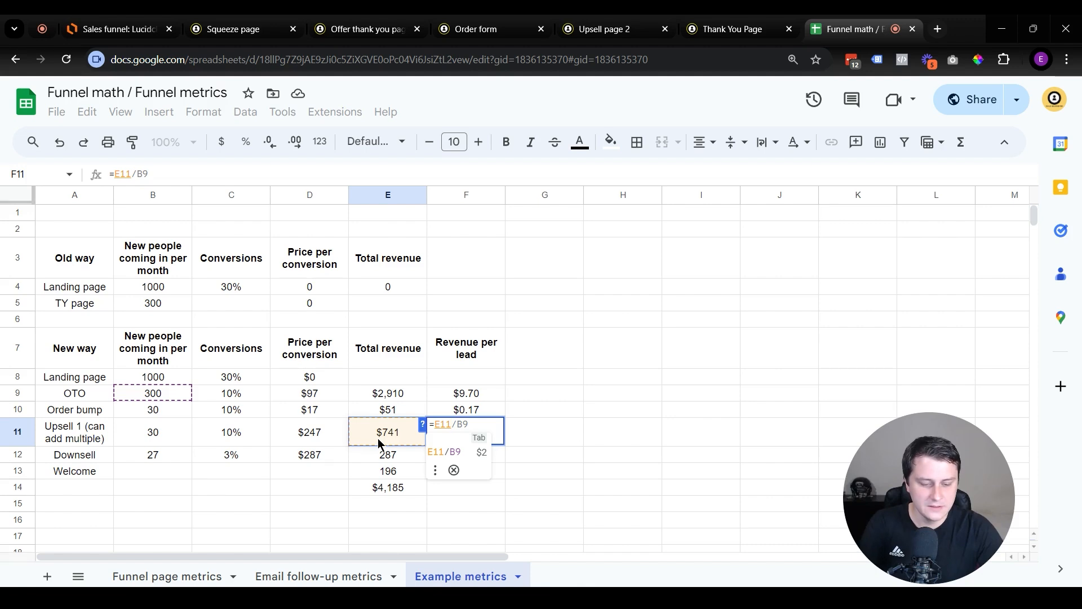
type("/")
left_click(156, 398)
key("Return")
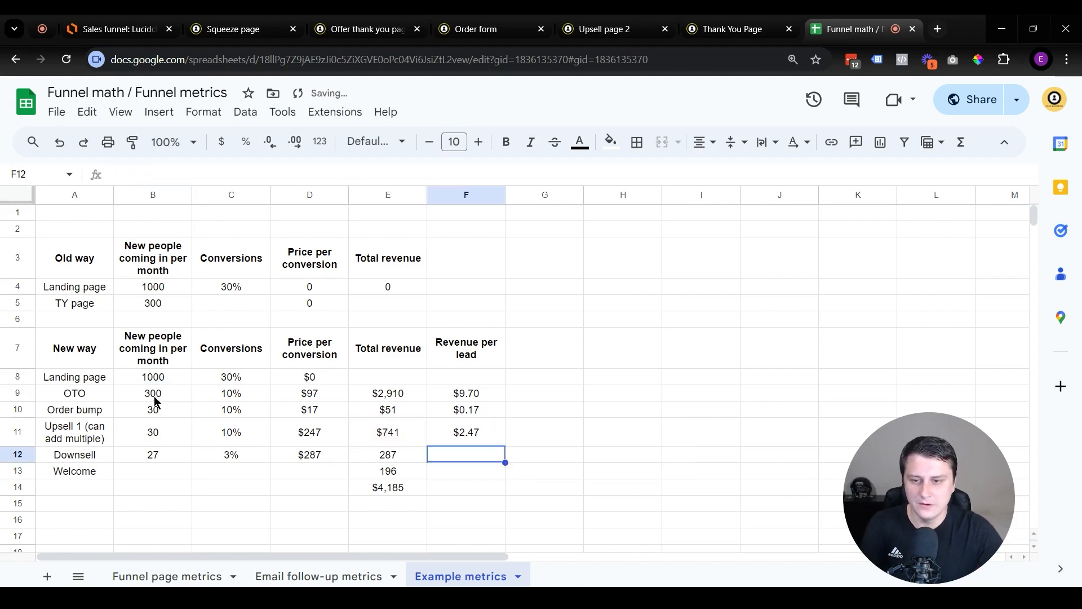
left_click(694, 427)
left_click(498, 435)
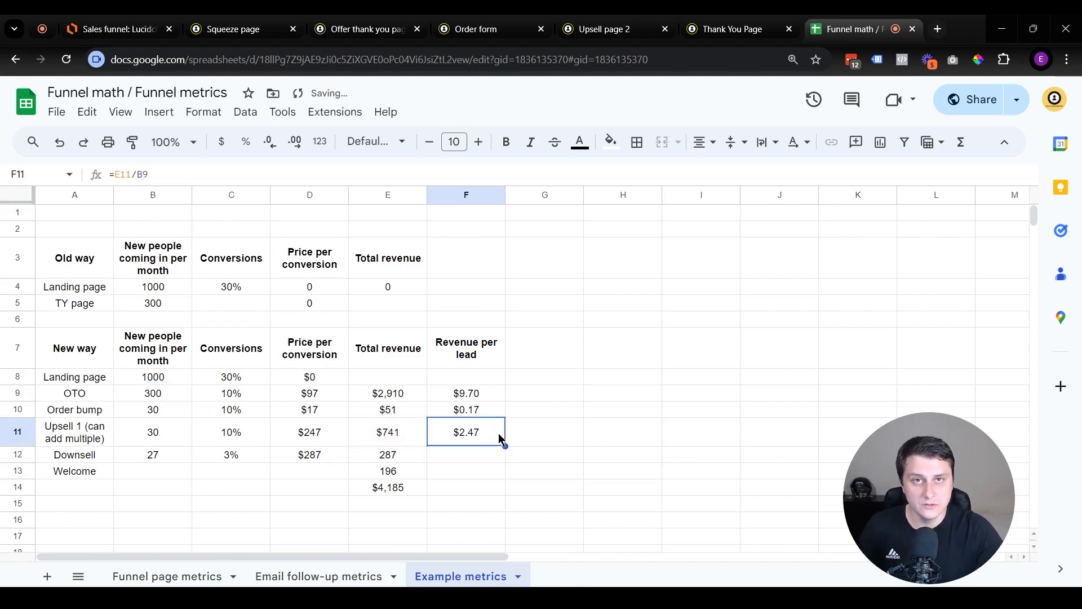
Calculate the downsell's revenue per lead in F12 with =D12/B9, leaving the suggested formula correction unused
left_click(452, 456)
type("=")
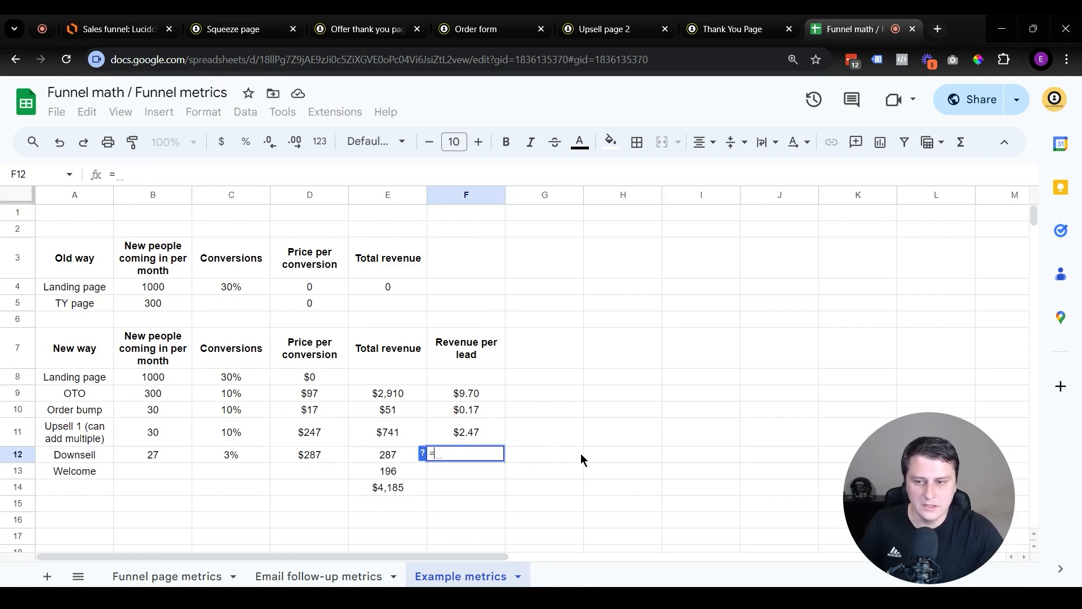
left_click(324, 459)
type("/")
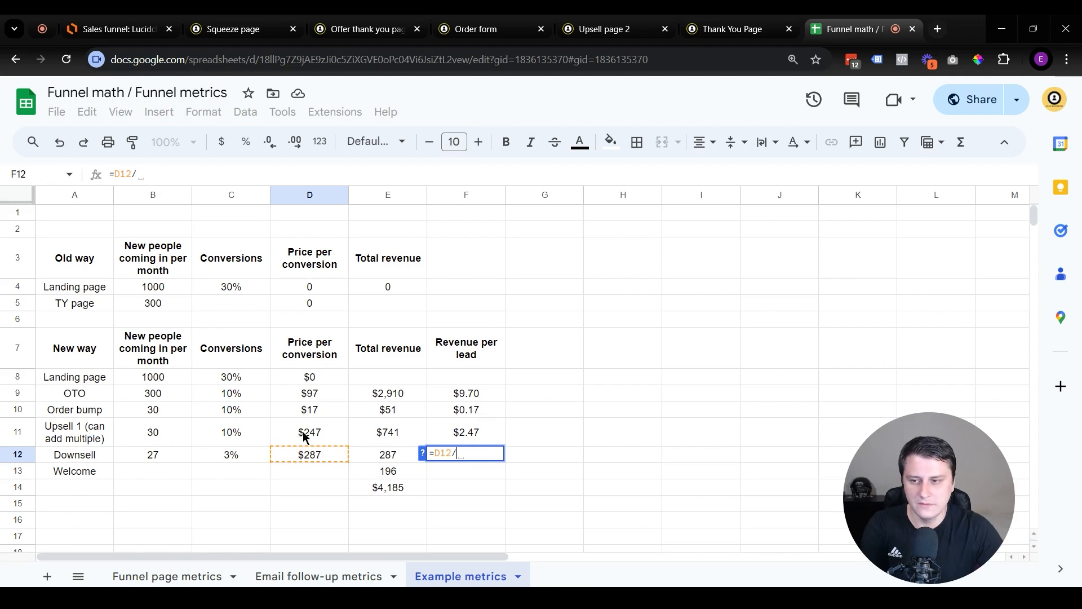
left_click(171, 396)
key("Return")
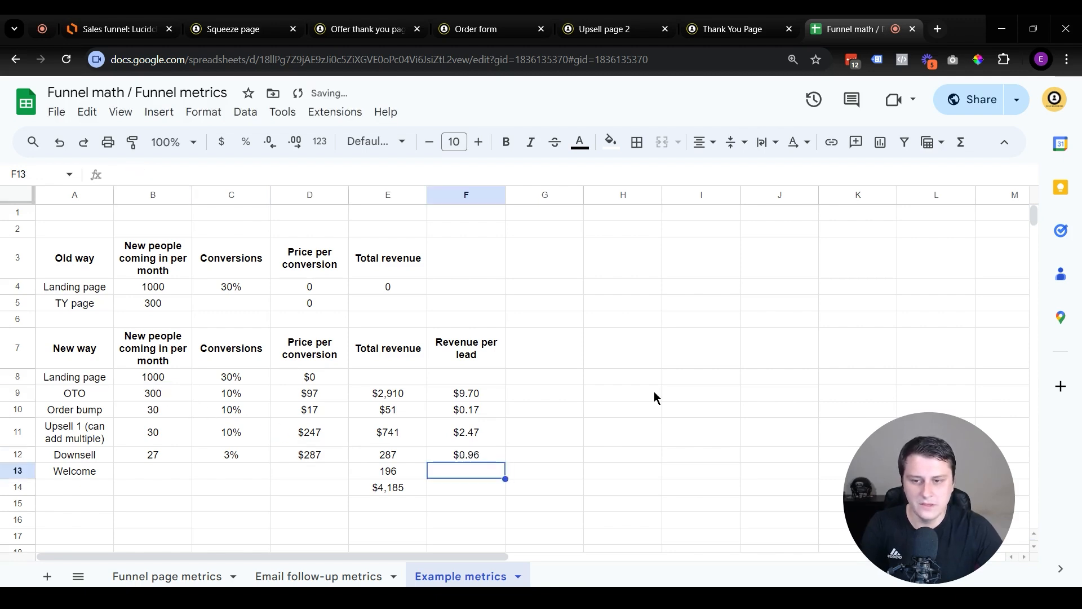
key("Up")
left_click(721, 406)
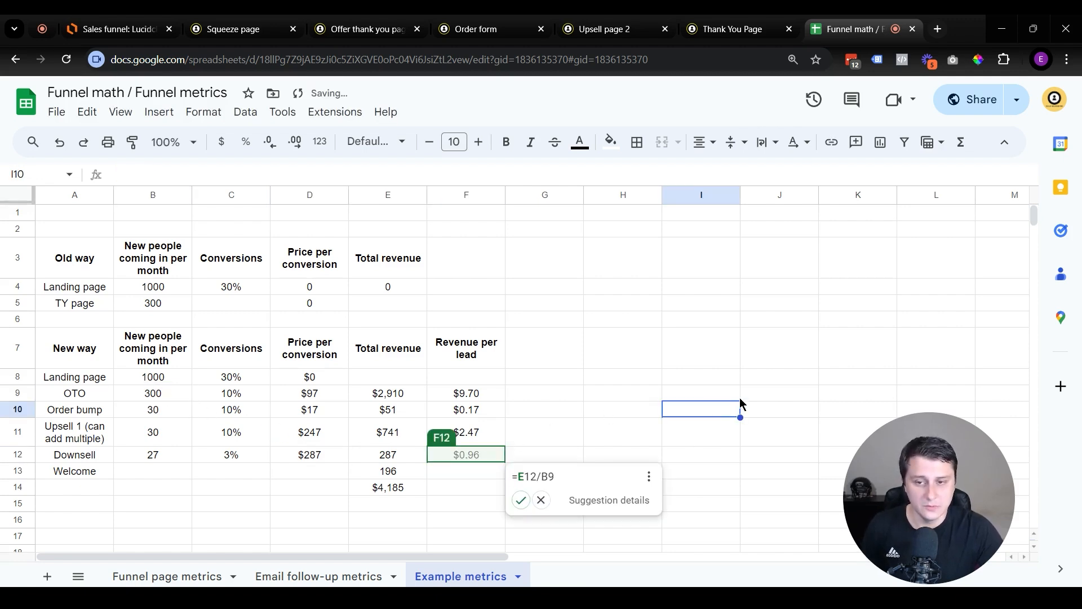
left_click(737, 399)
left_click(559, 396)
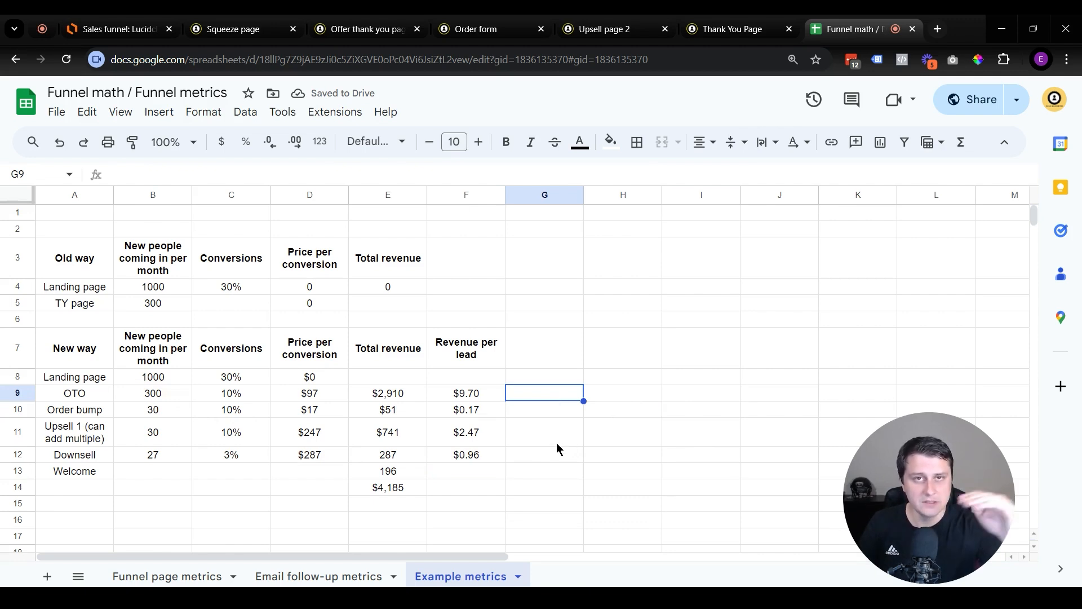
Calculate the Welcome row's revenue per lead in F13 with =E13/B9
left_click(490, 478)
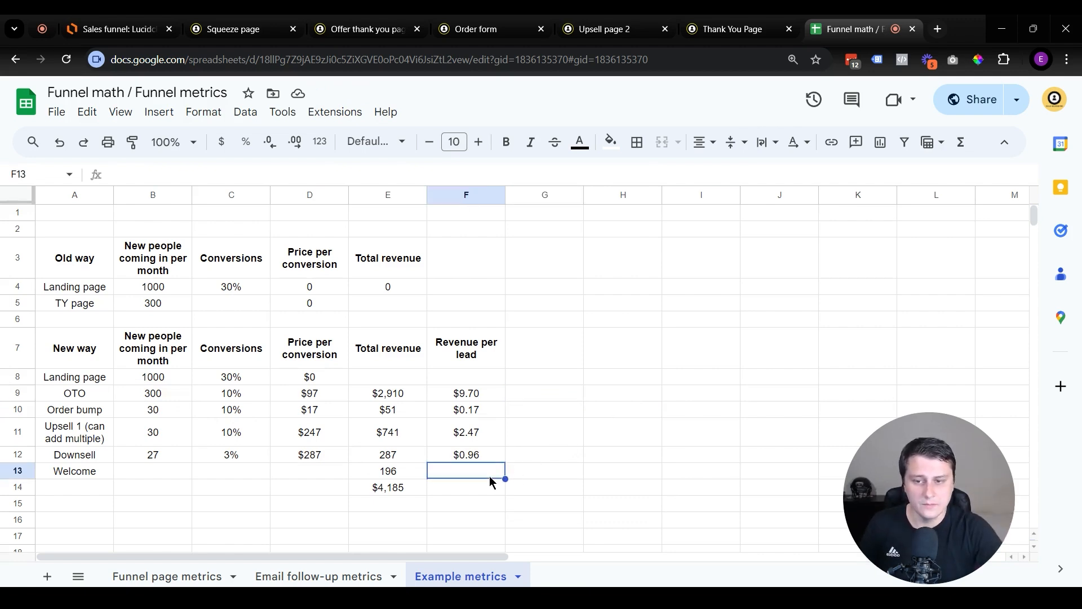
type("=")
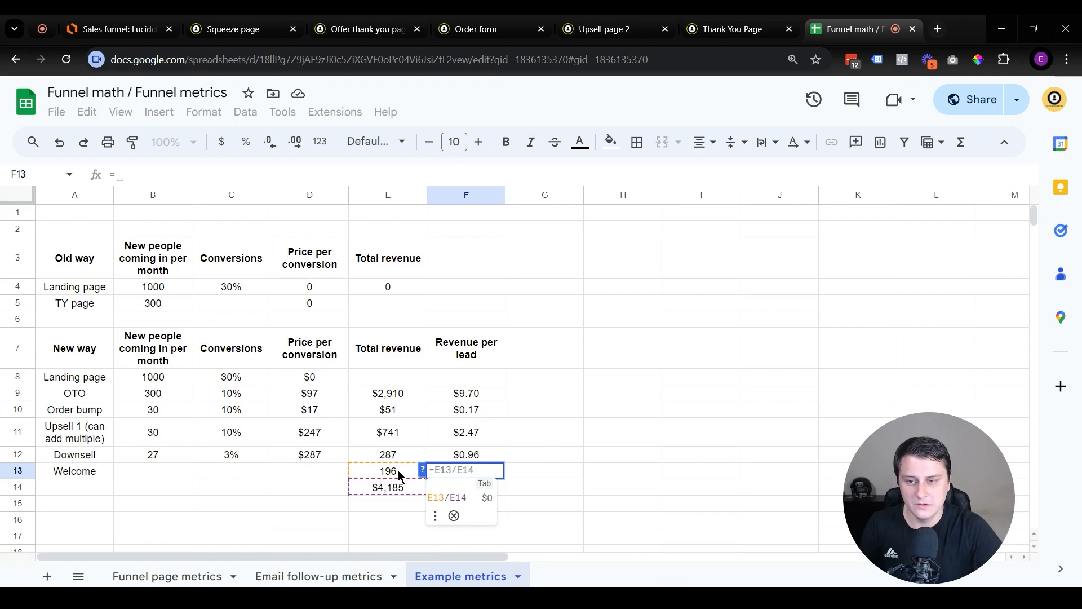
left_click(398, 471)
type("/")
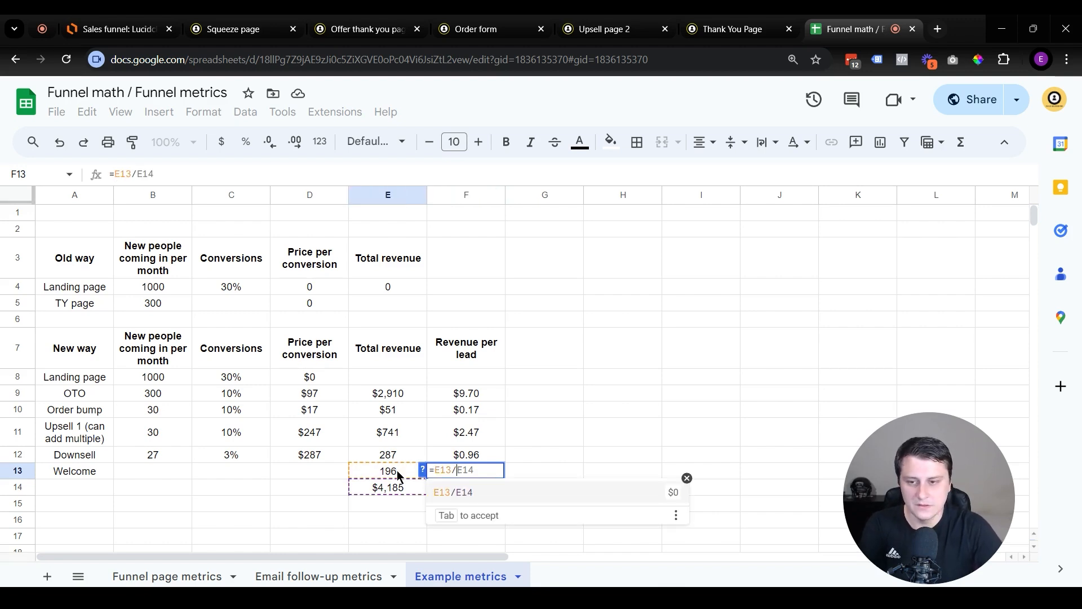
left_click(158, 400)
key("Return")
left_click(684, 456)
left_click(486, 475)
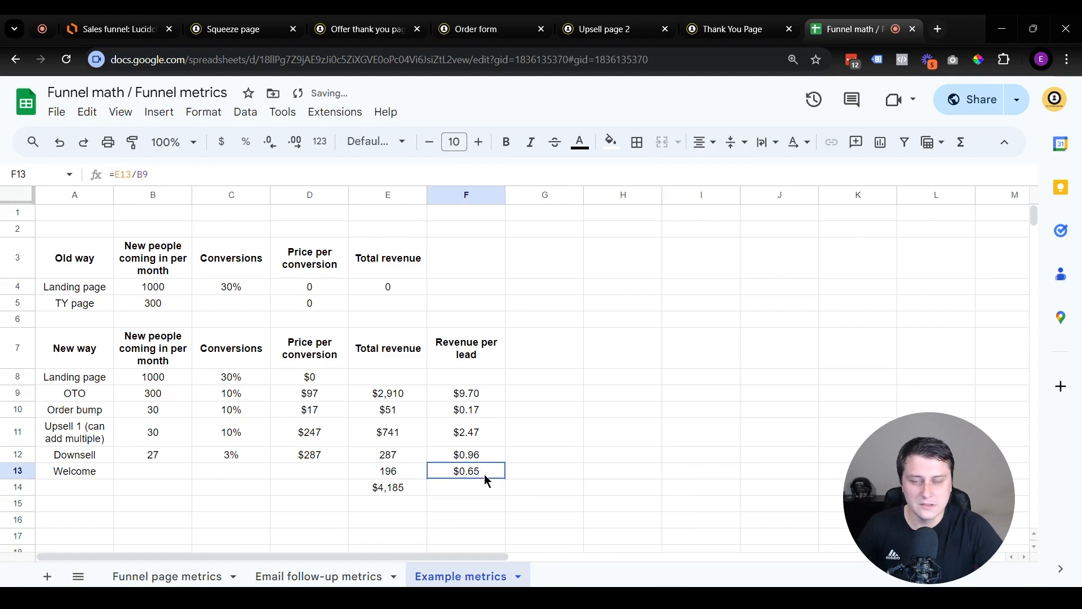
Review the old landing page's traffic, the new OTO row and the revenue figures from order bump to Welcome
left_click(586, 472)
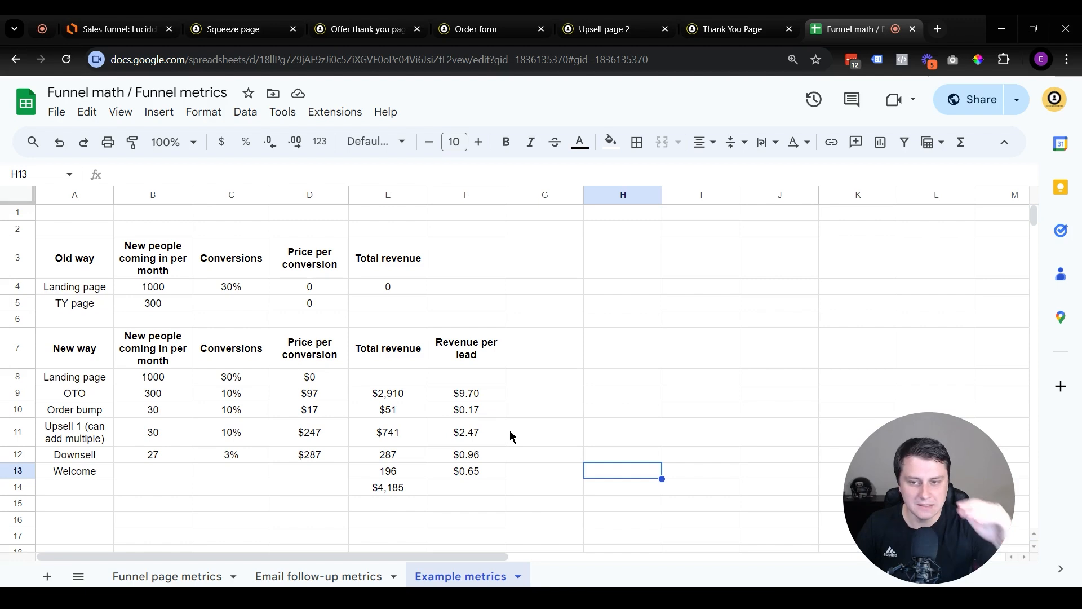
left_click(503, 410)
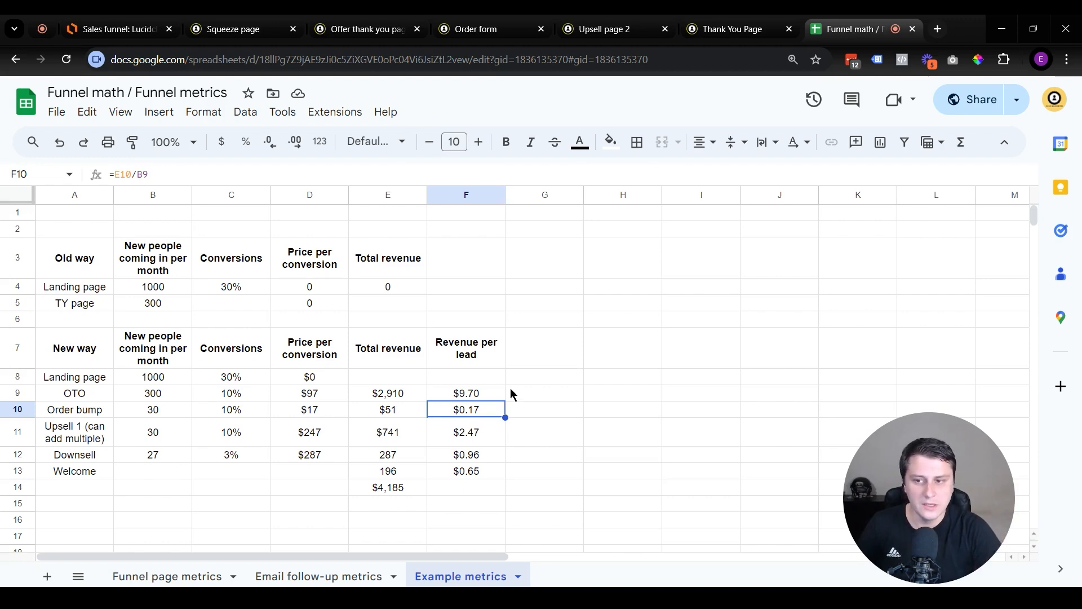
left_click(178, 288)
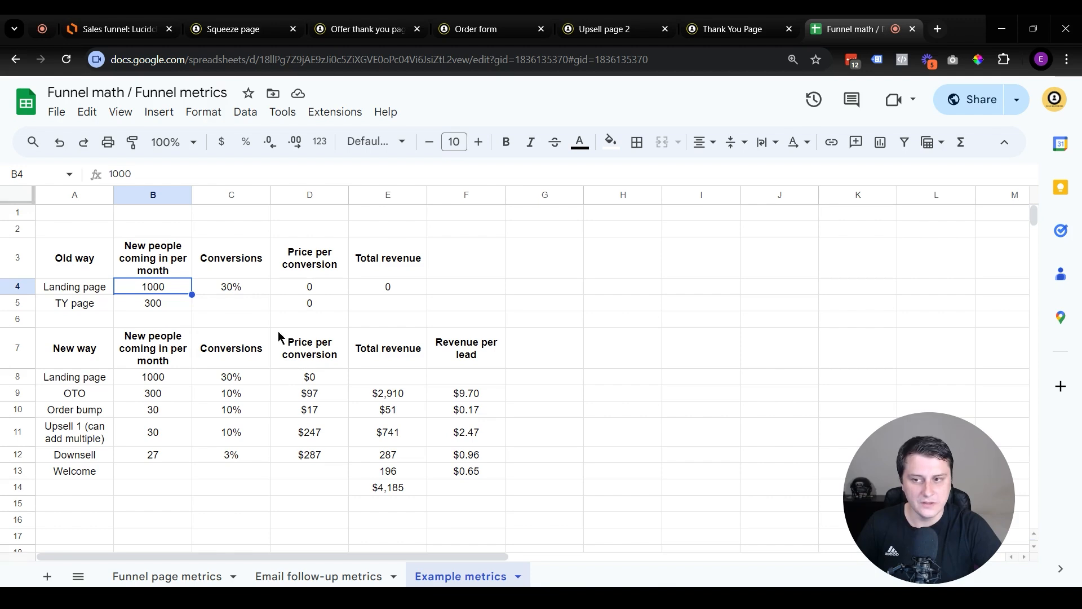
left_click_drag(101, 399, 458, 393)
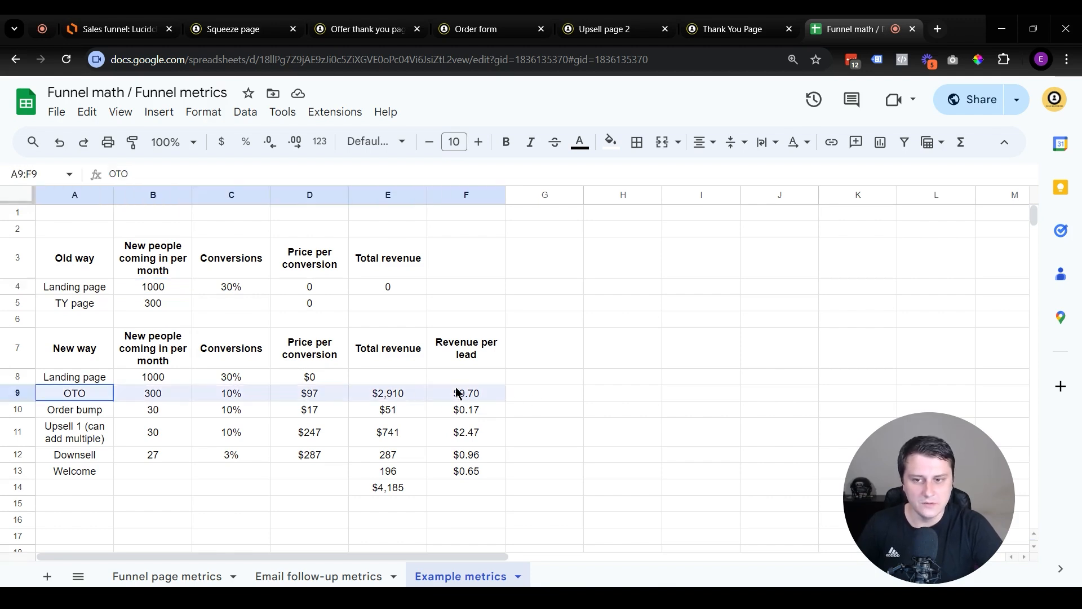
left_click(700, 412)
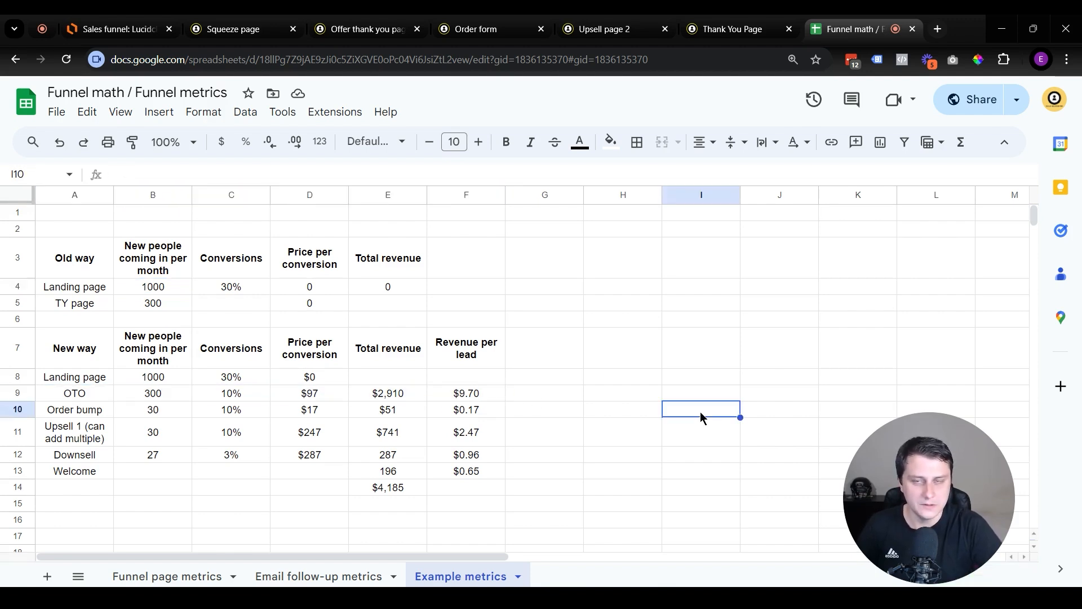
left_click_drag(161, 410, 464, 474)
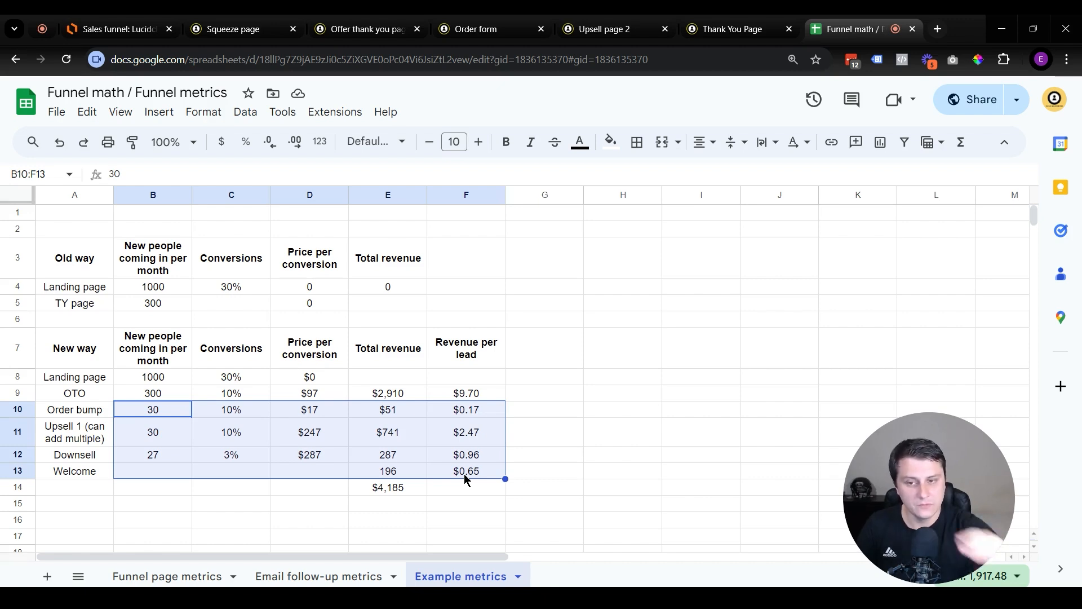
left_click(510, 458)
left_click_drag(140, 457, 477, 476)
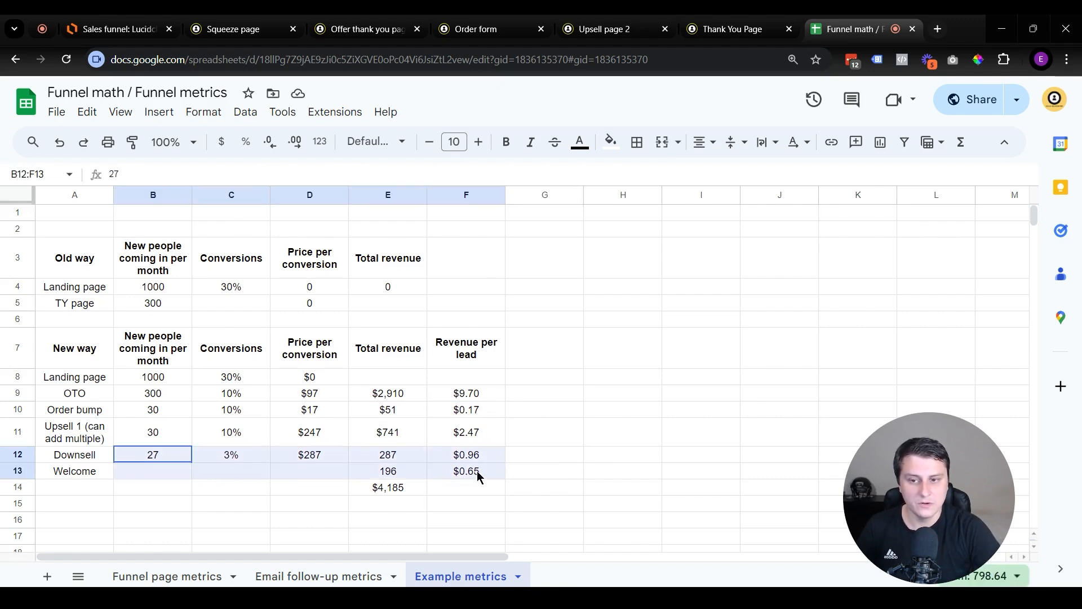
left_click(630, 497)
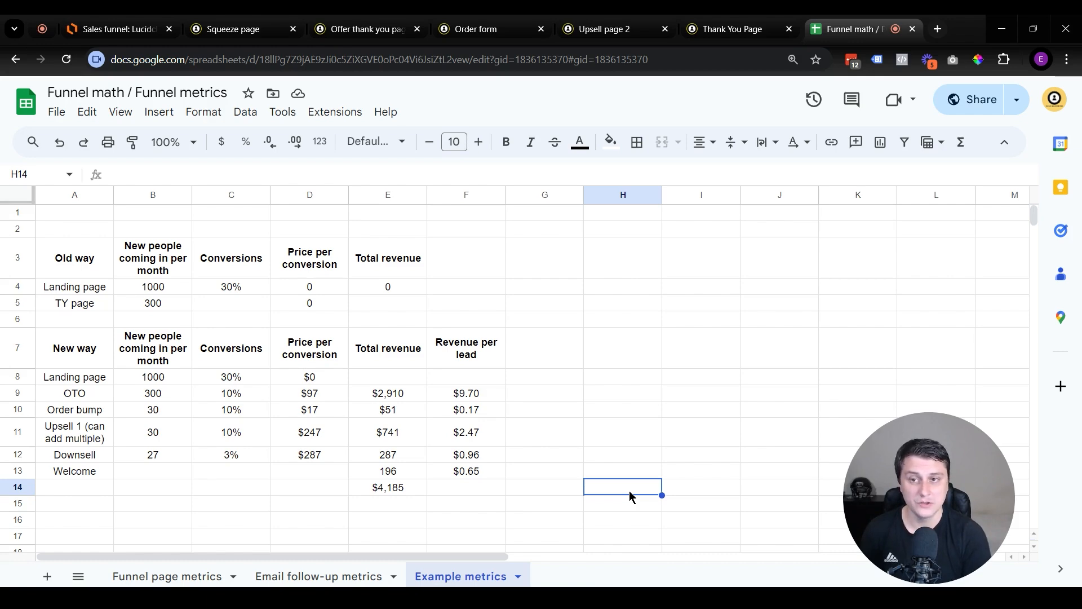
Look through the funnel's web pages, and view the whole sales funnel flowchart in Lucidchart
left_click(363, 29)
left_click(485, 29)
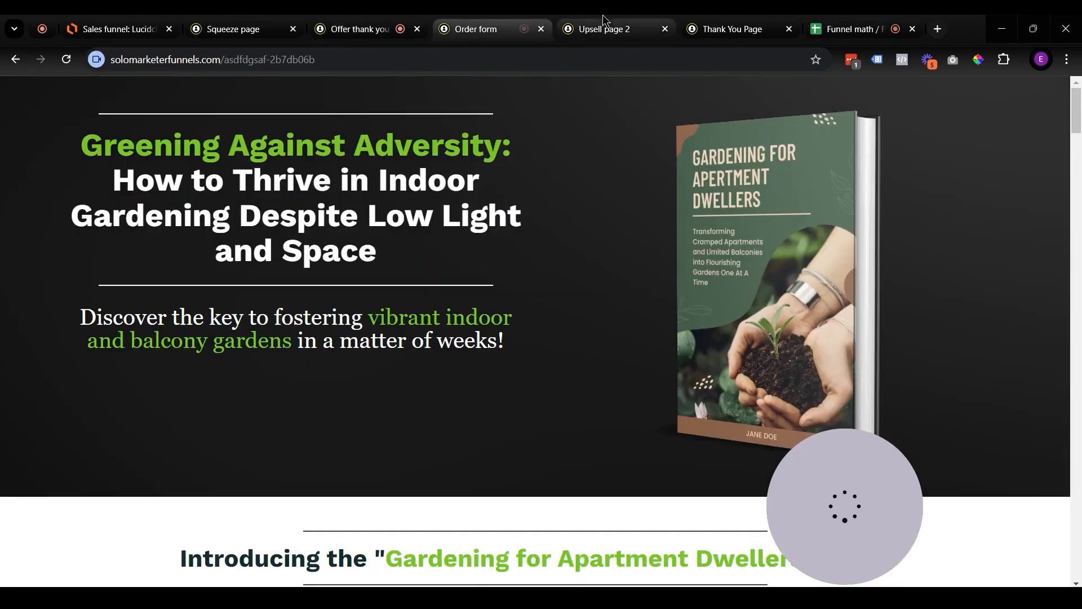
left_click(603, 22)
left_click(728, 29)
left_click(234, 26)
left_click(136, 22)
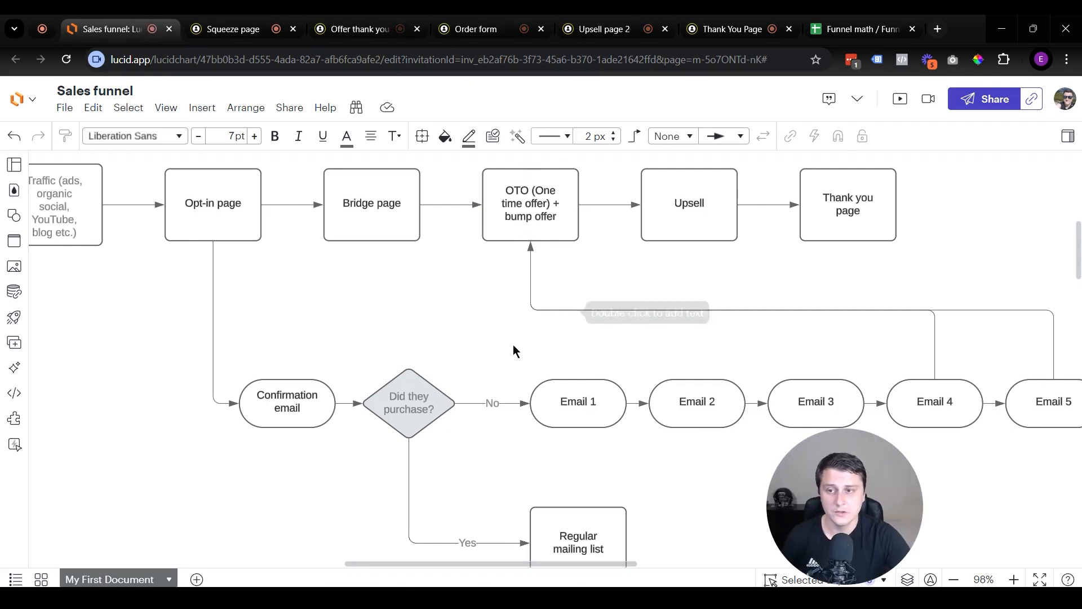
scroll(493, 337, "down", 5)
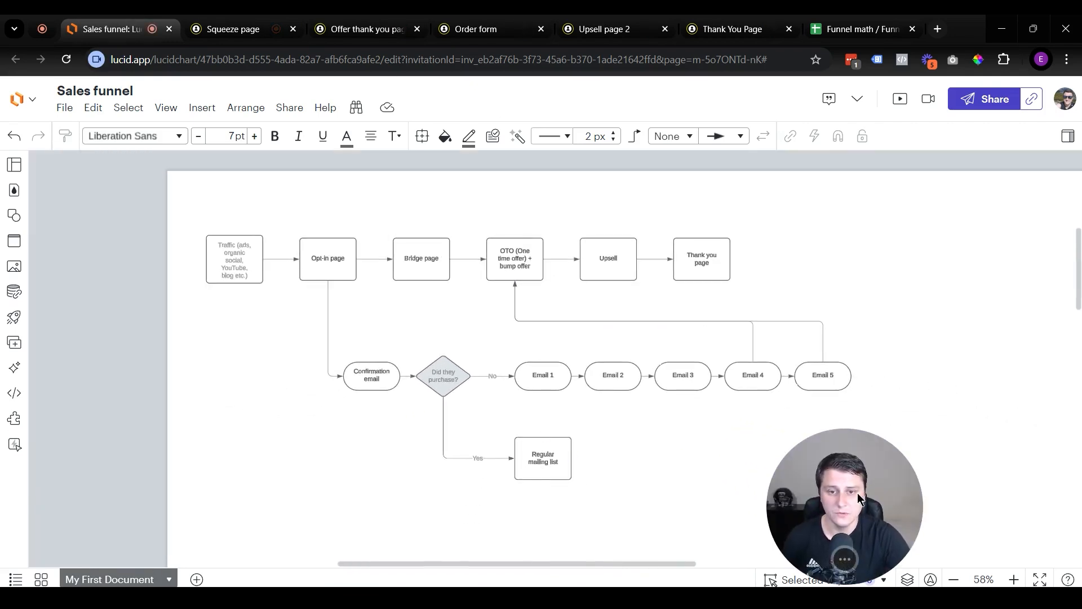
left_click_drag(860, 499, 998, 499)
left_click_drag(829, 494, 85, 261)
left_click(336, 520)
Return to the funnel metrics spreadsheet and review the new funnel's complete table
left_click(886, 21)
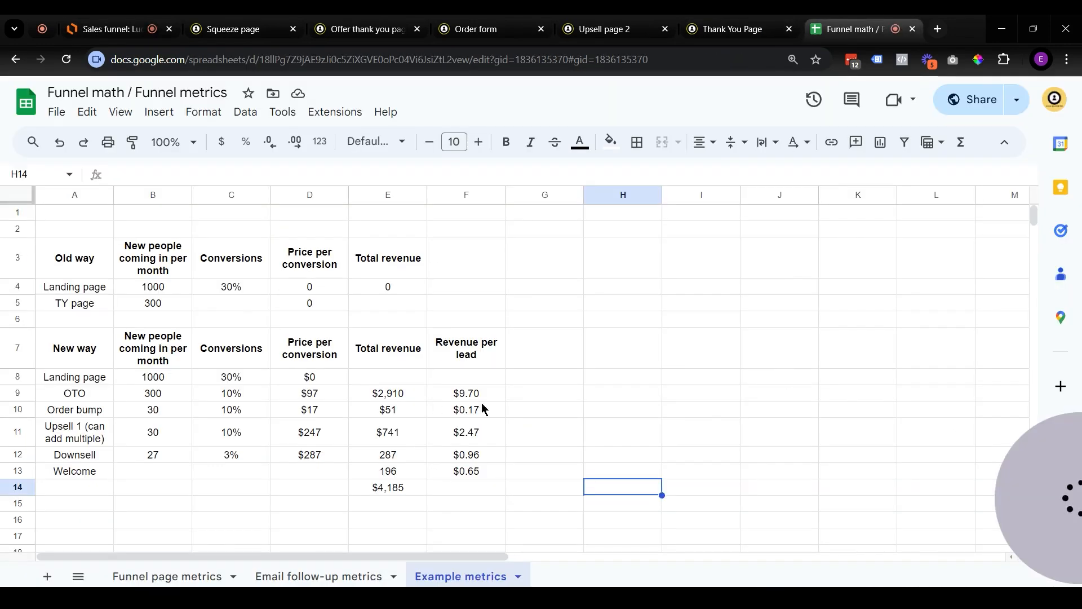
mouse_move(702, 348)
left_mouse_down()
mouse_move(326, 455)
mouse_move(129, 492)
left_mouse_up()
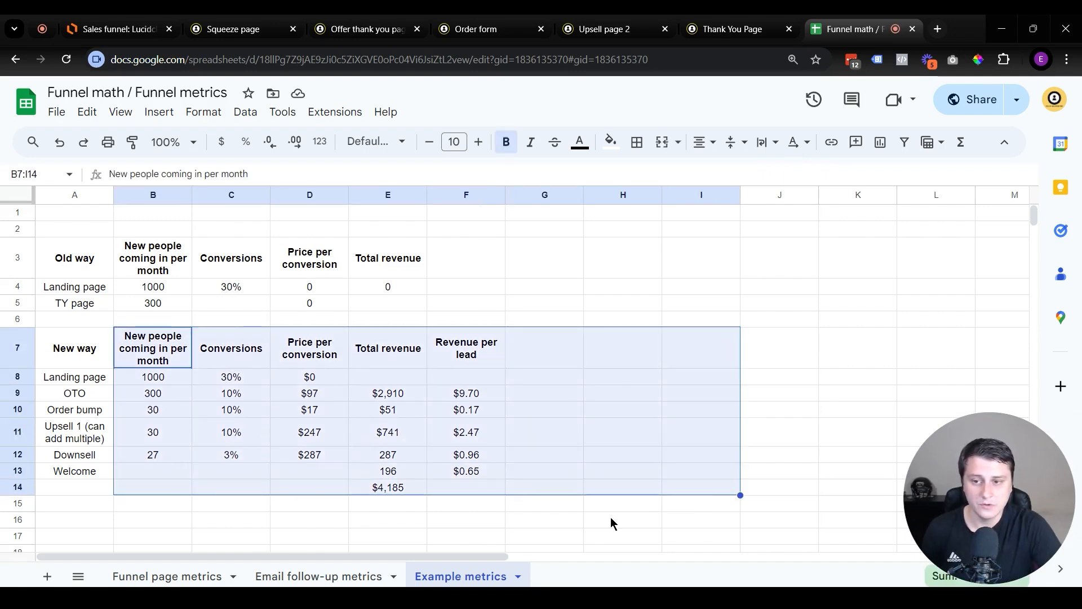
left_click(612, 520)
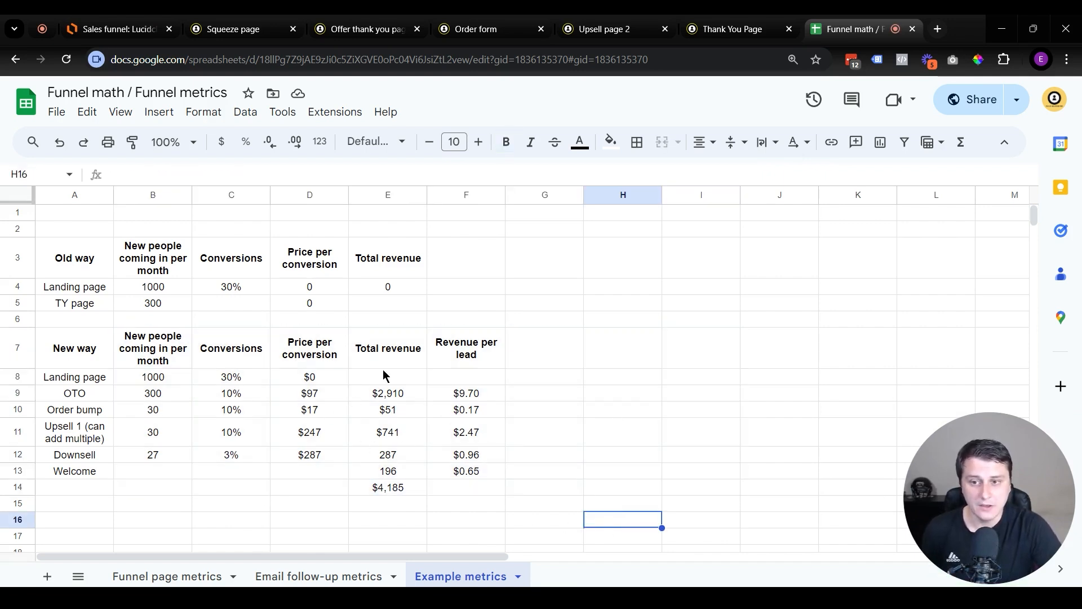